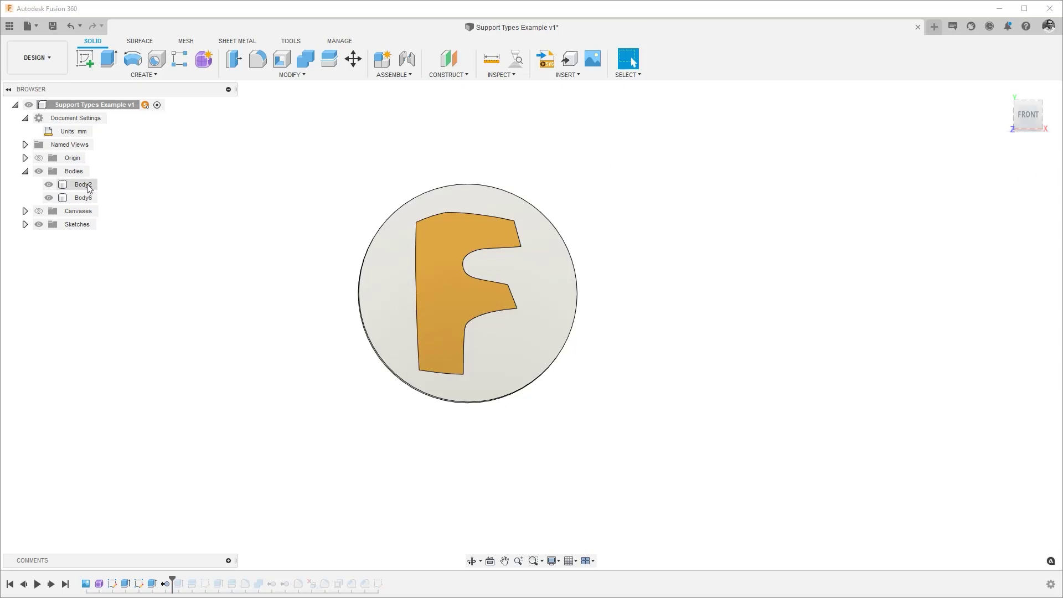
Hide Body2, the orange F insert, so only the disc with its F-shaped cutout shows.
left_click(49, 185)
left_click(64, 185)
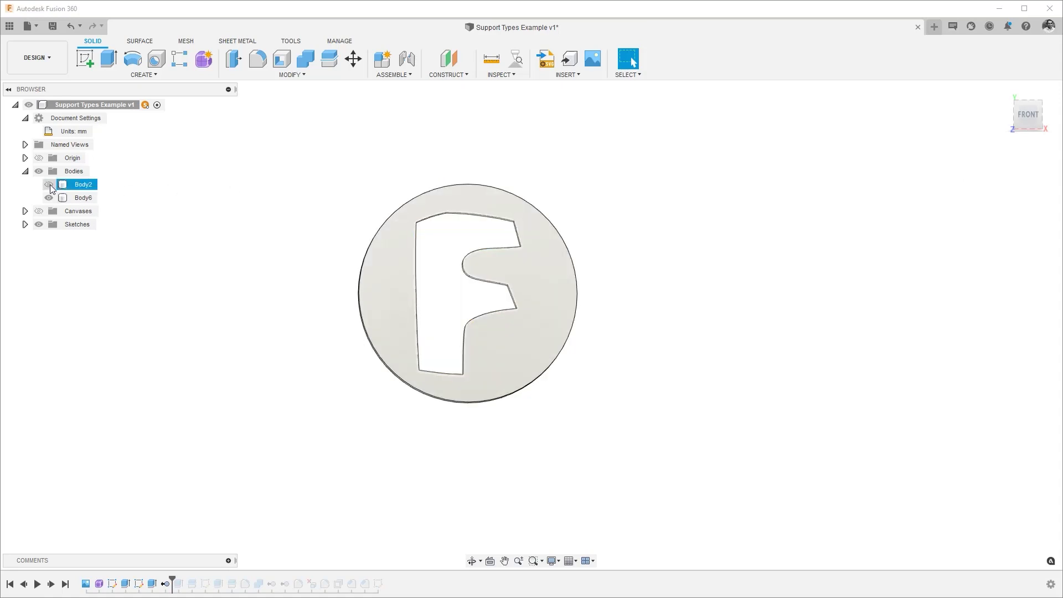
left_click(49, 185)
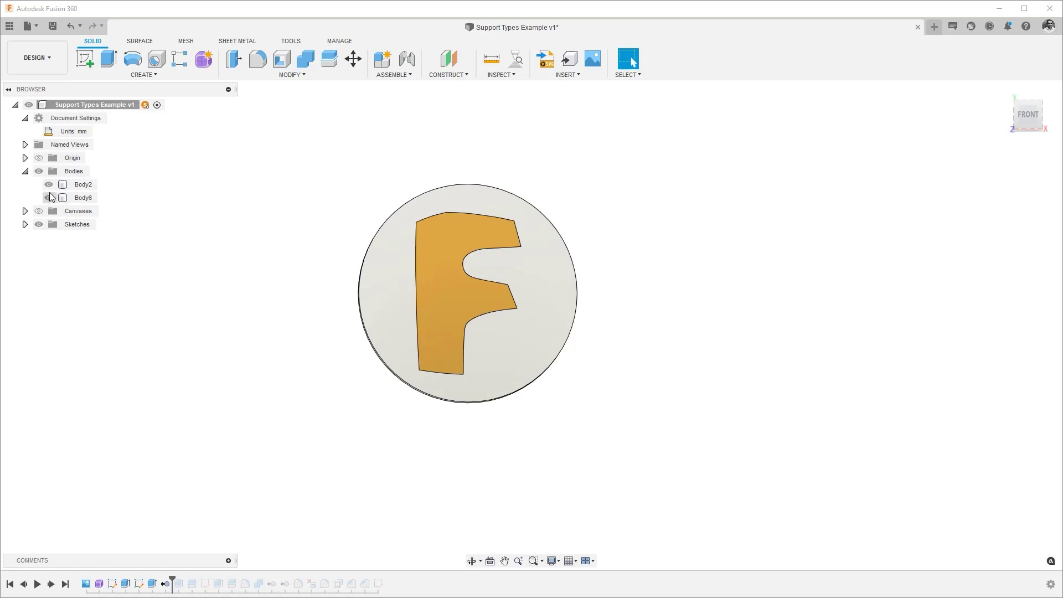
left_click(49, 184)
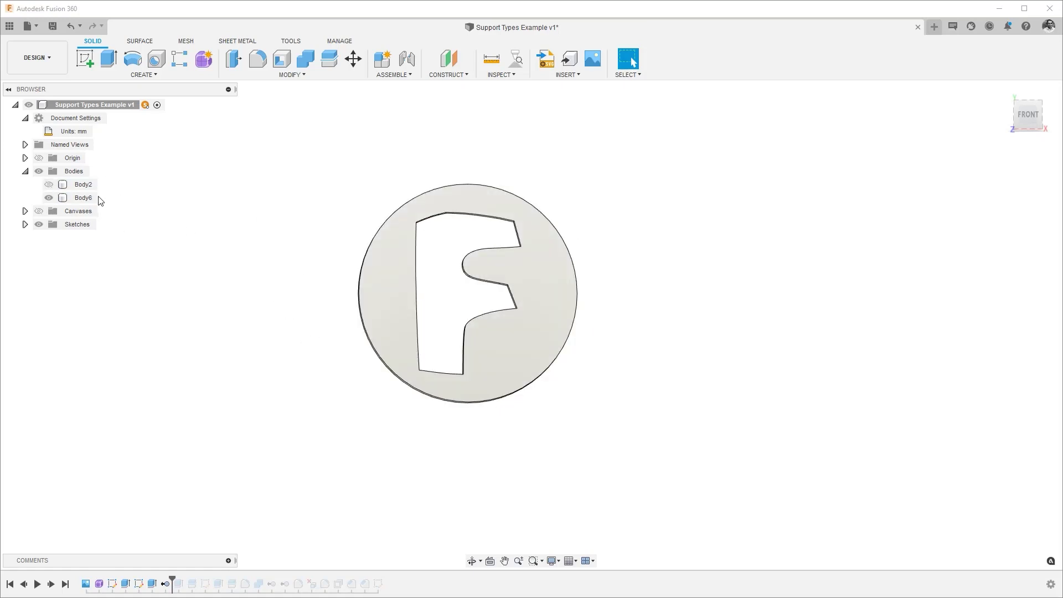
Switch to the Manufacture workspace and create an Additive setup using only the disc body as model.
left_click(48, 184)
left_click(54, 59)
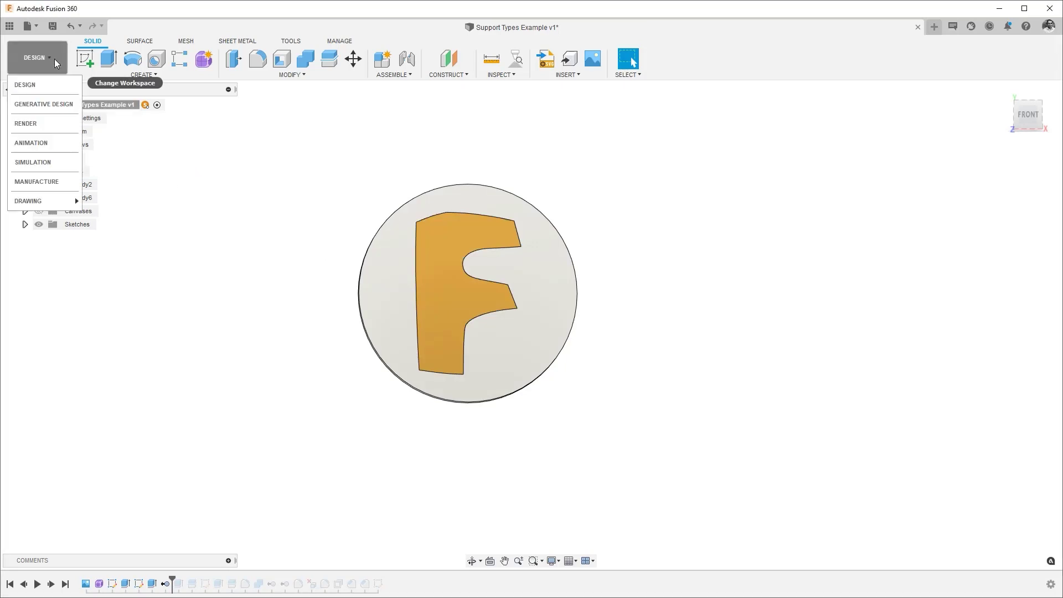
left_click(39, 183)
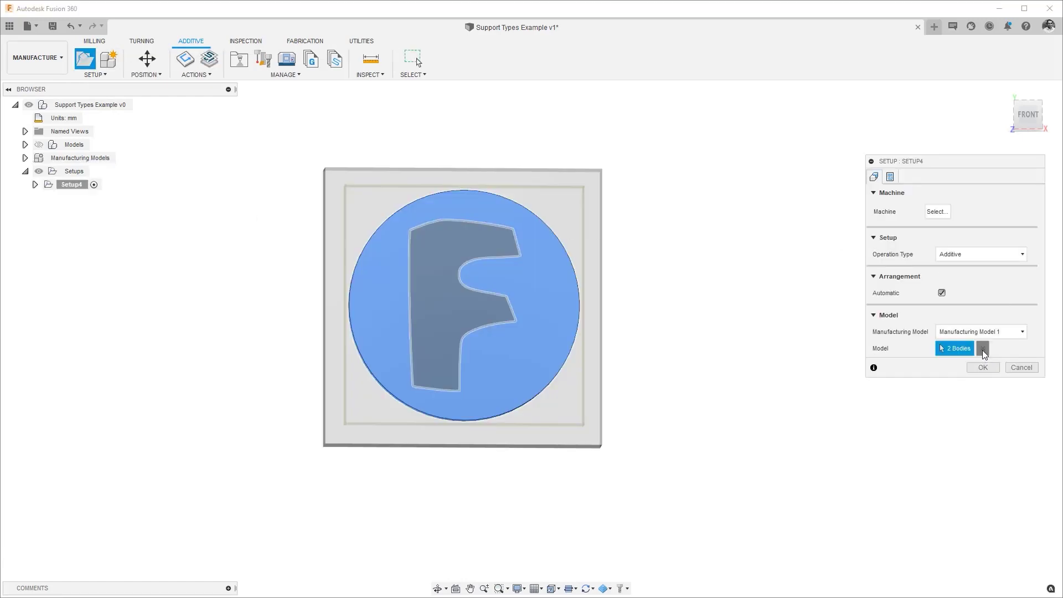
left_click(982, 350)
left_click(574, 332)
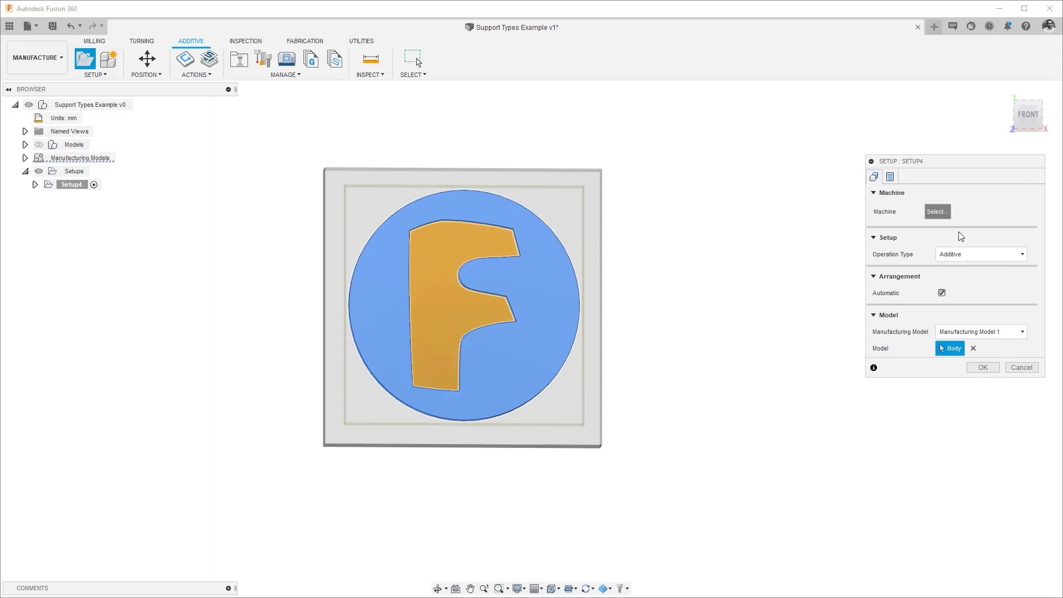
left_click(937, 211)
Assign the SLM Solutions 280 HL 1.0 Single machine to the setup and finish it.
left_click(286, 98)
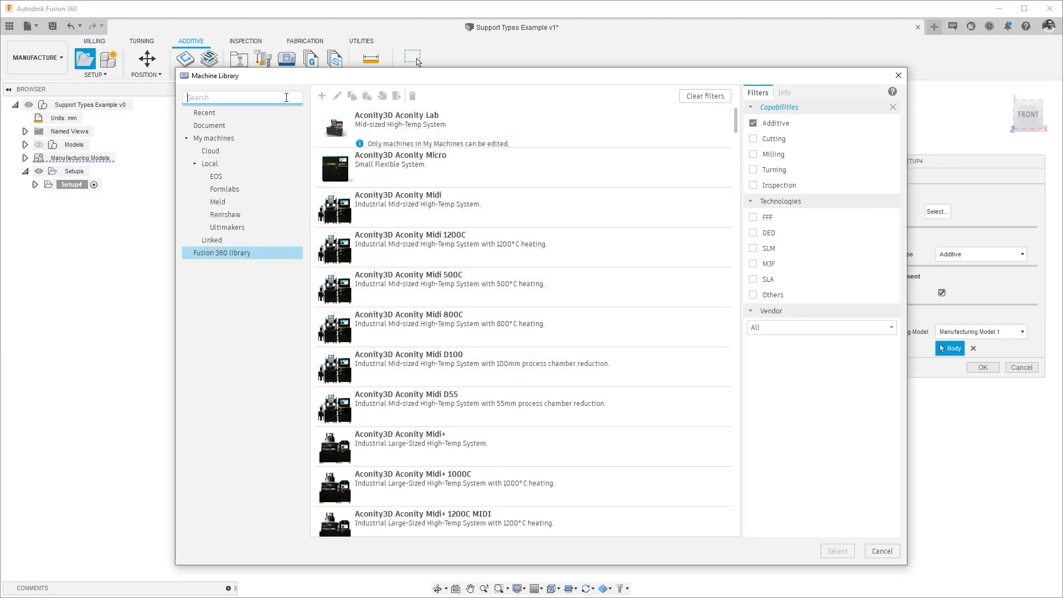
type("slm")
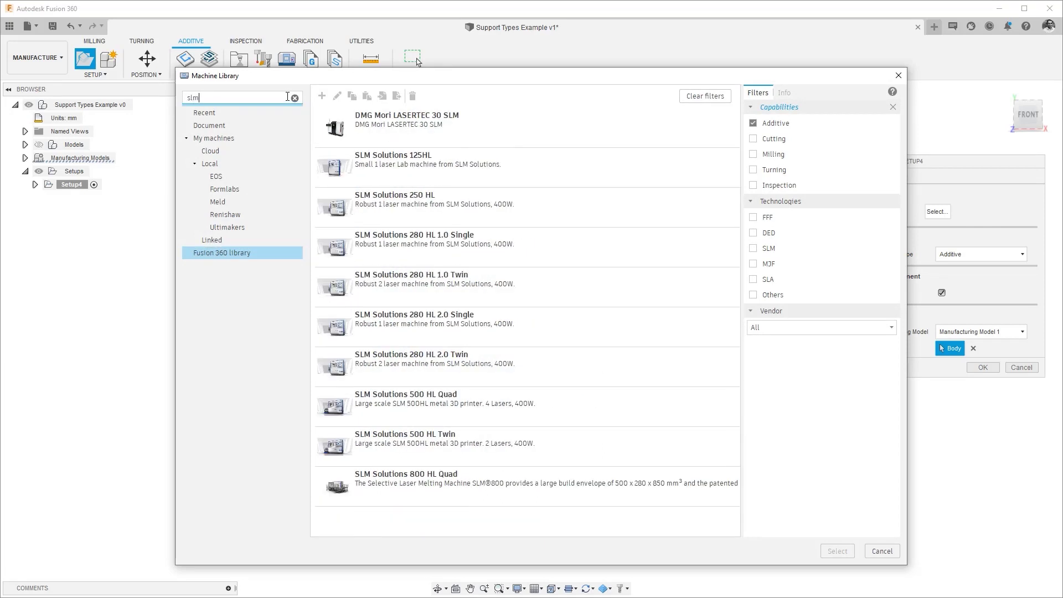
left_click(434, 245)
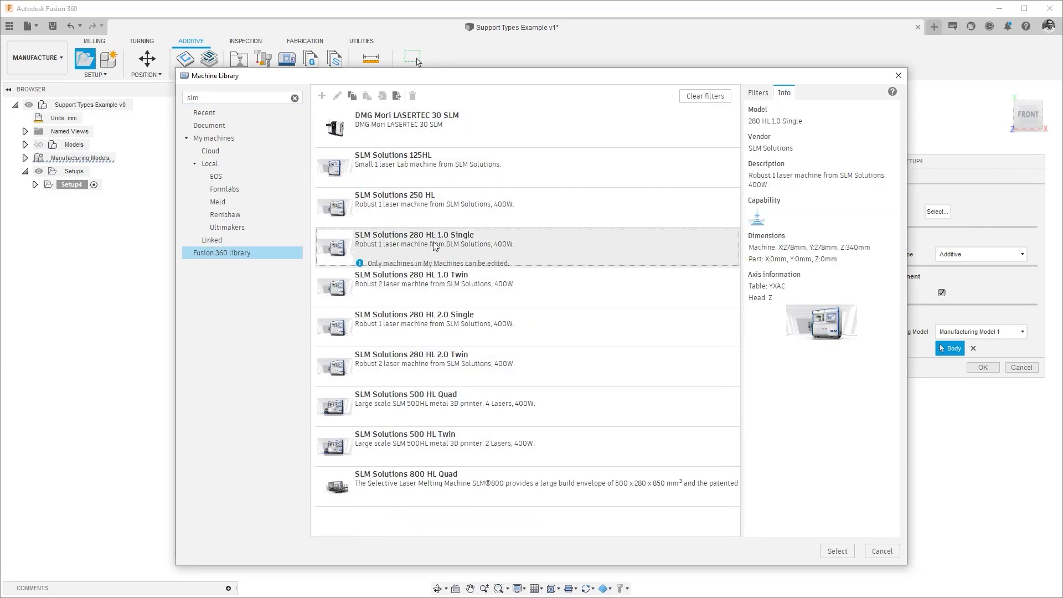
left_click(836, 551)
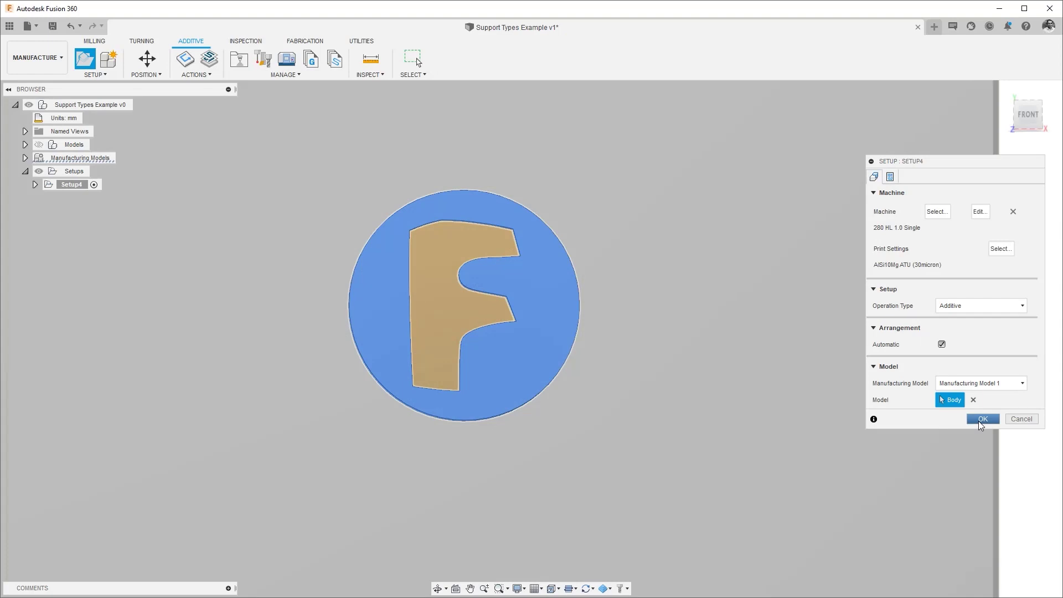
left_click(982, 419)
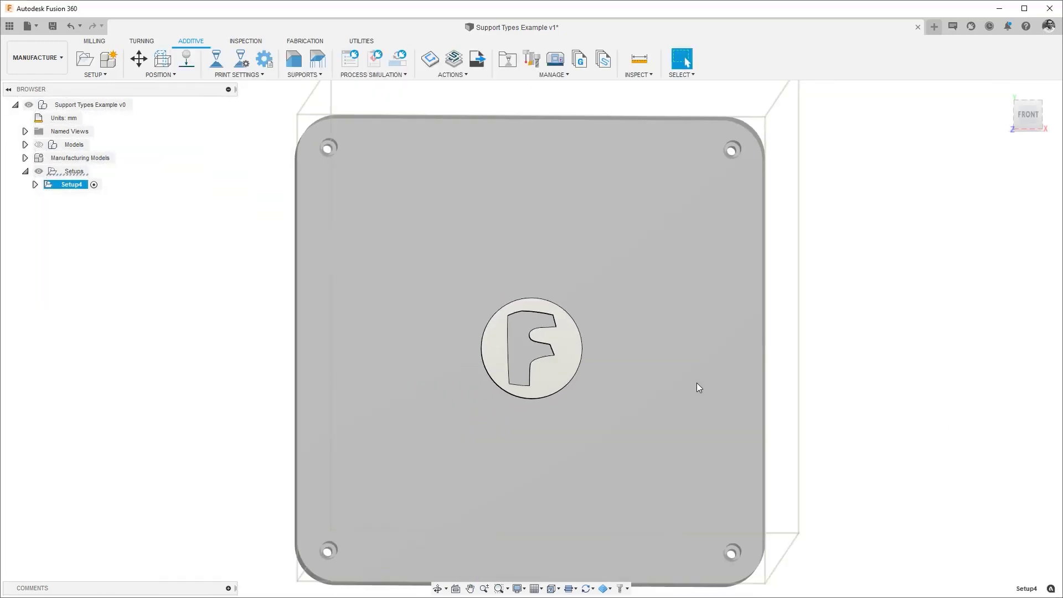
Move the disc component 20 mm up in Z above the build plate, viewed from the front.
middle_click_drag(697, 384, 689, 290, "shift")
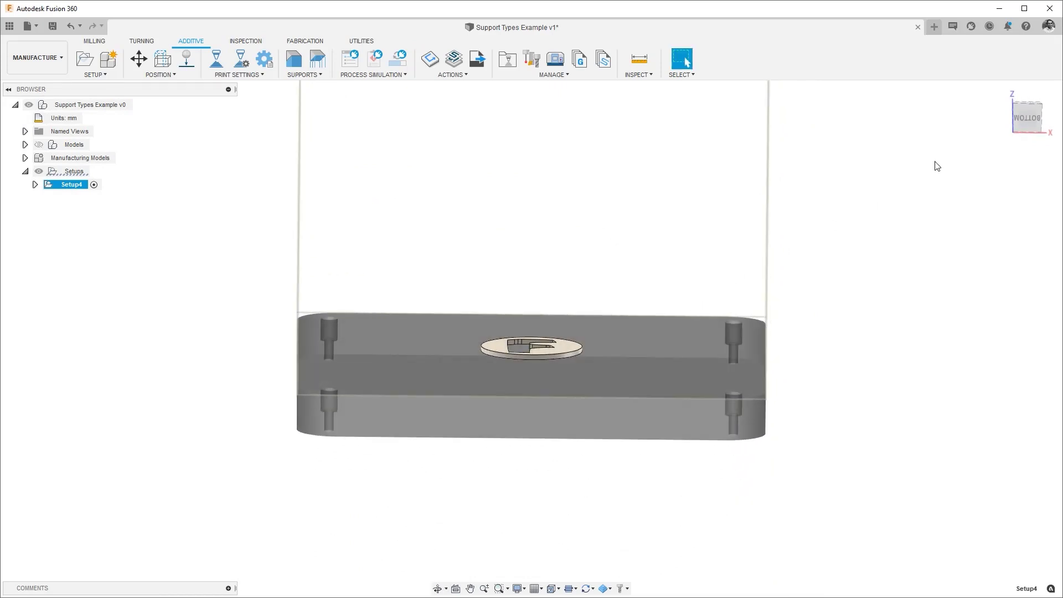
left_click(1034, 122)
scroll(584, 318, "up", 3)
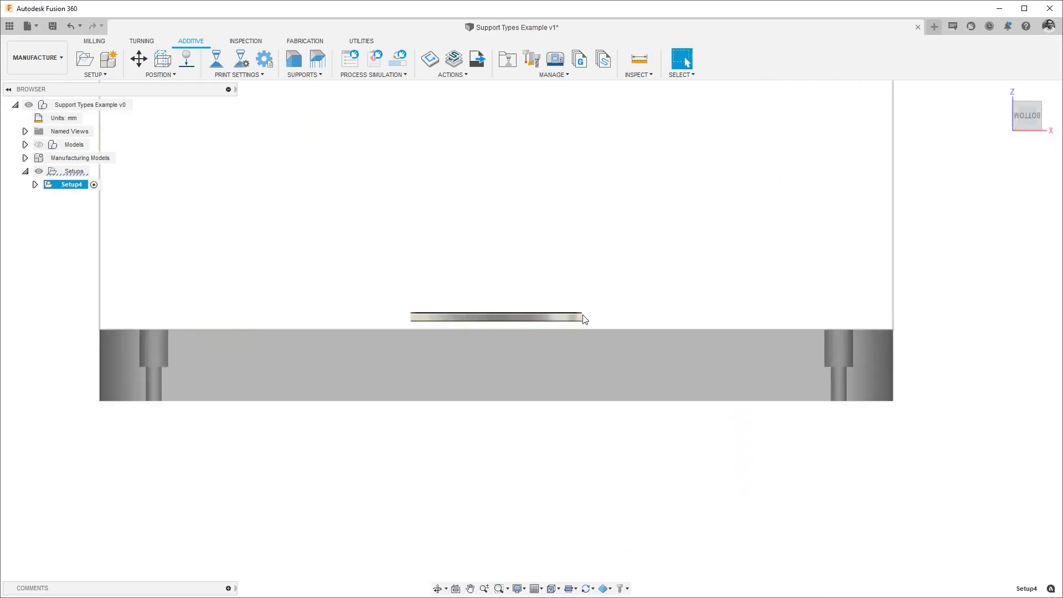
scroll(583, 318, "up", 4)
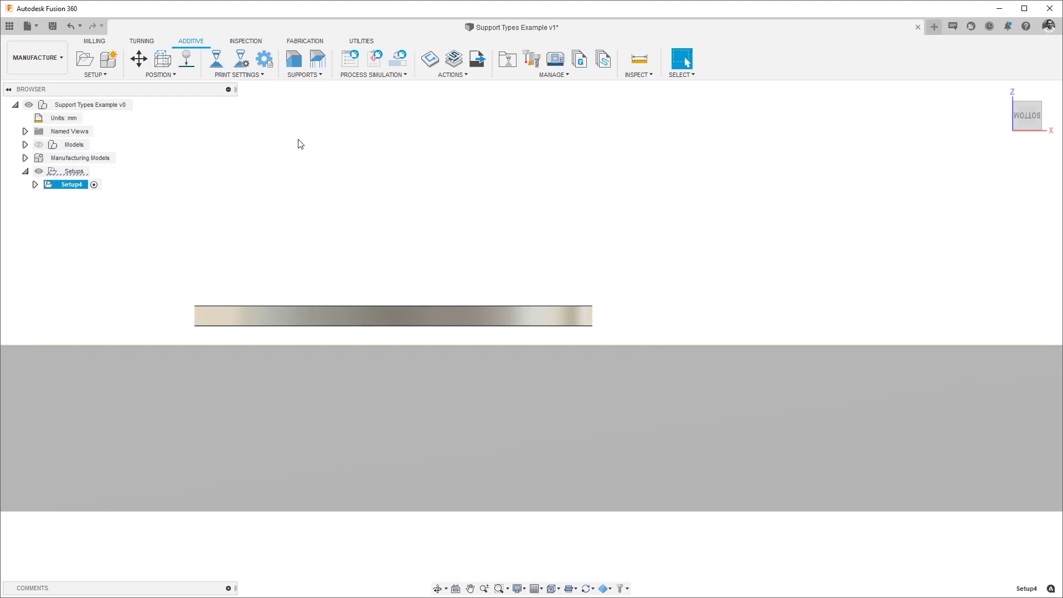
left_click(138, 59)
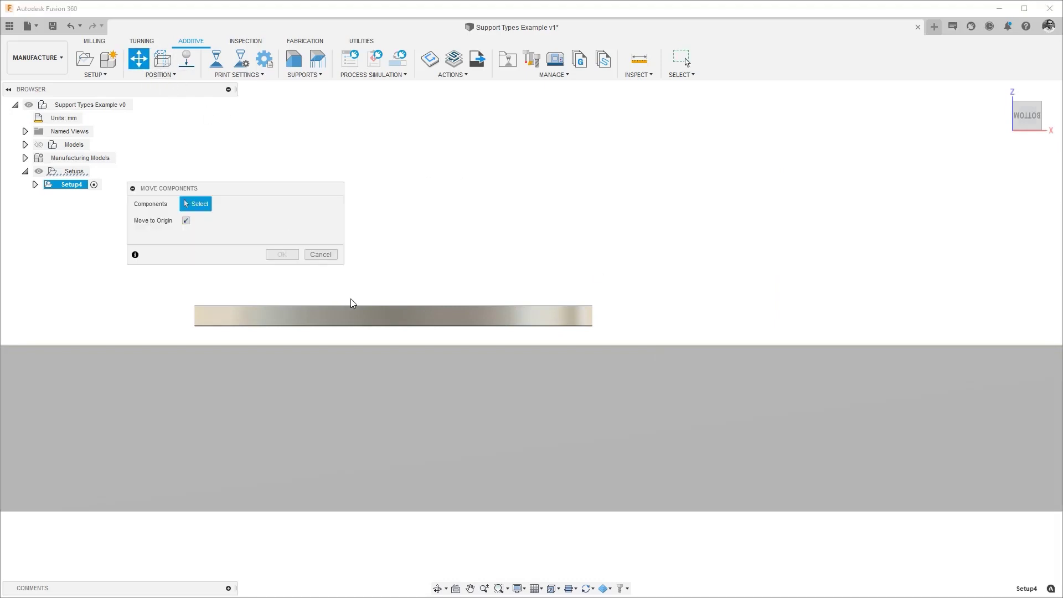
left_click(386, 313)
left_click_drag(399, 284, 399, 151)
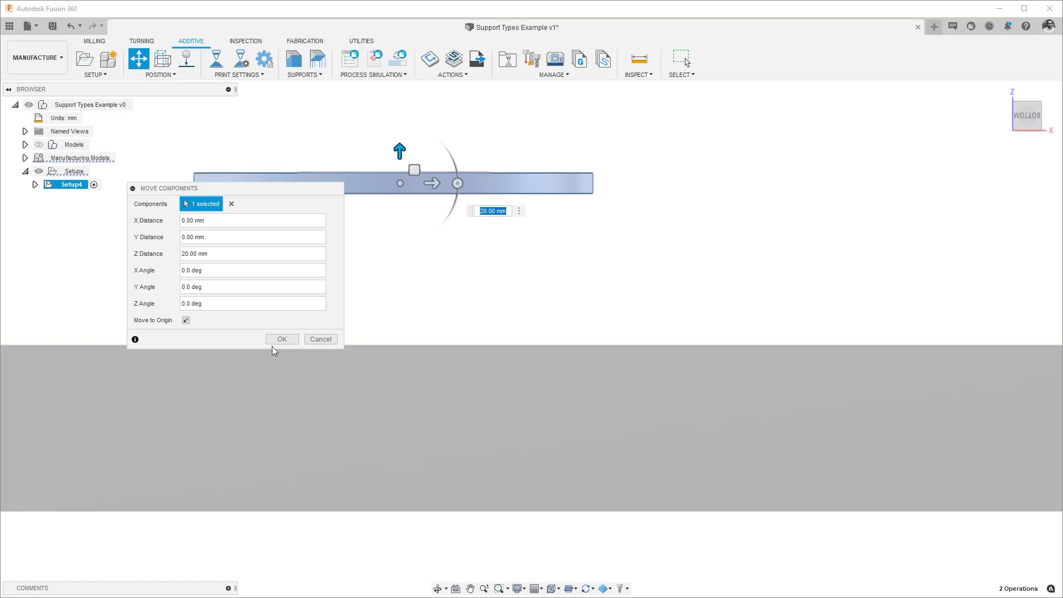
left_click(281, 338)
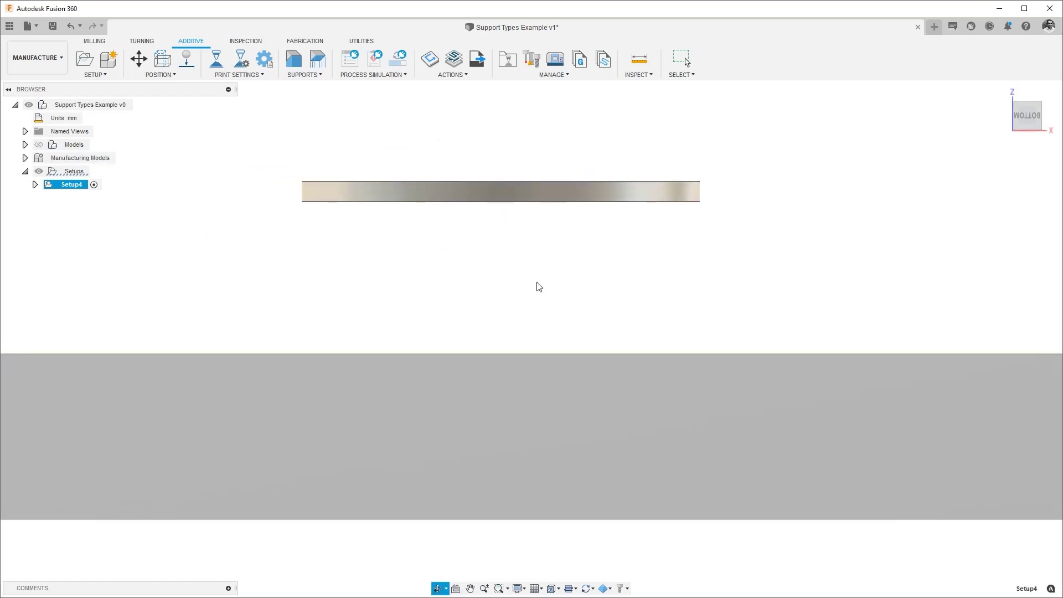
middle_click_drag(539, 286, 529, 301, "shift")
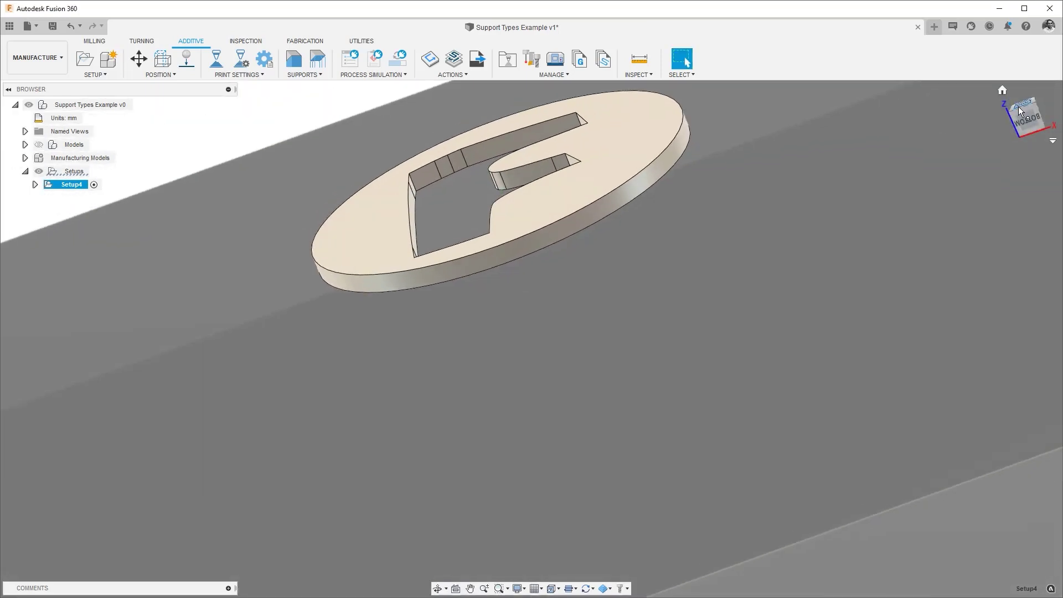
left_click(1019, 107)
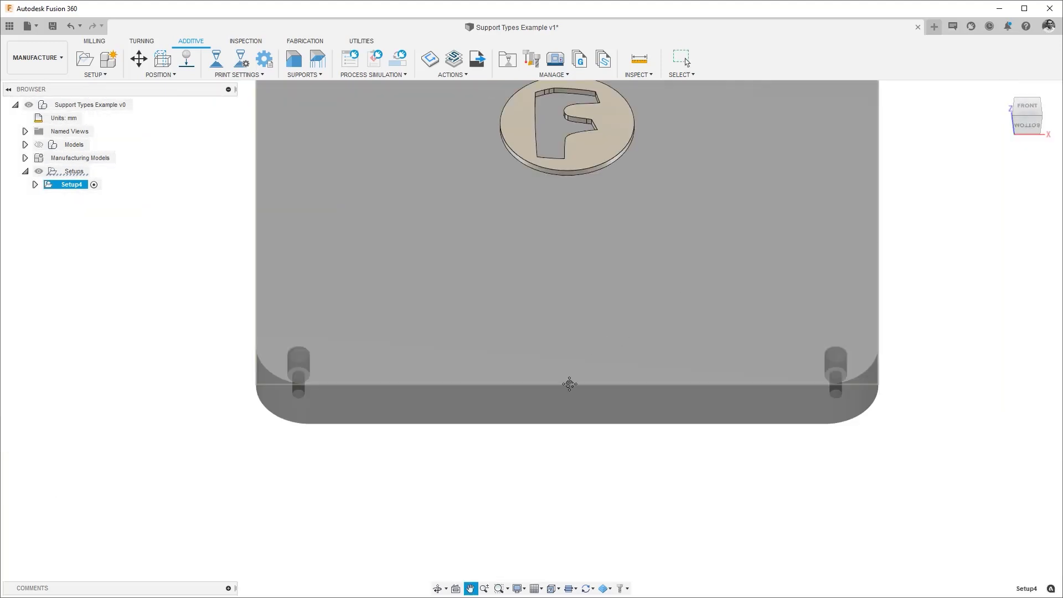
middle_click_drag(569, 384, 471, 452)
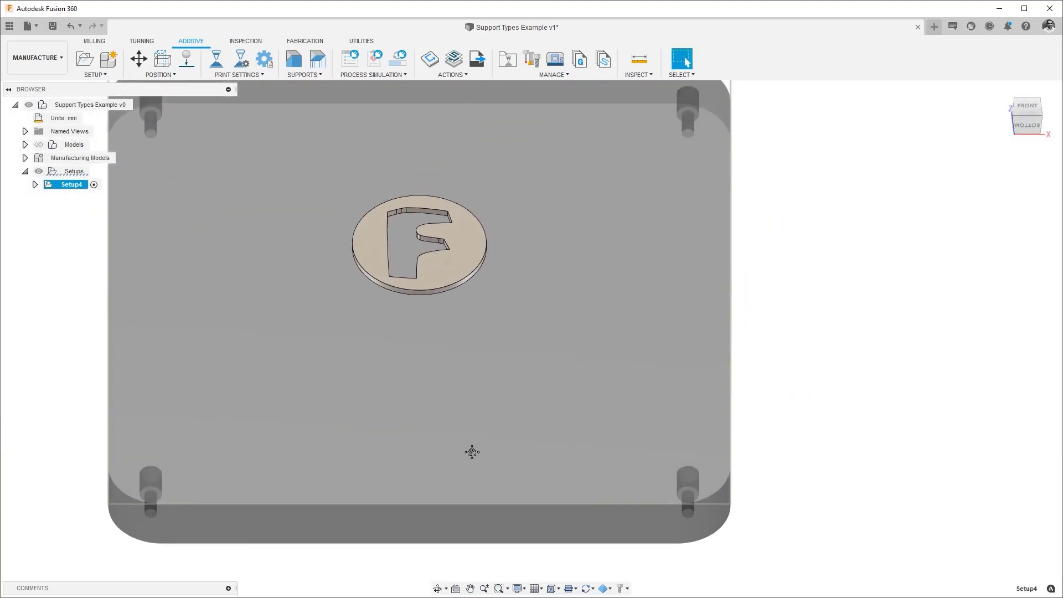
Add a Base Plate Support targeting the disc with Offset set to 10 mm.
left_click(316, 75)
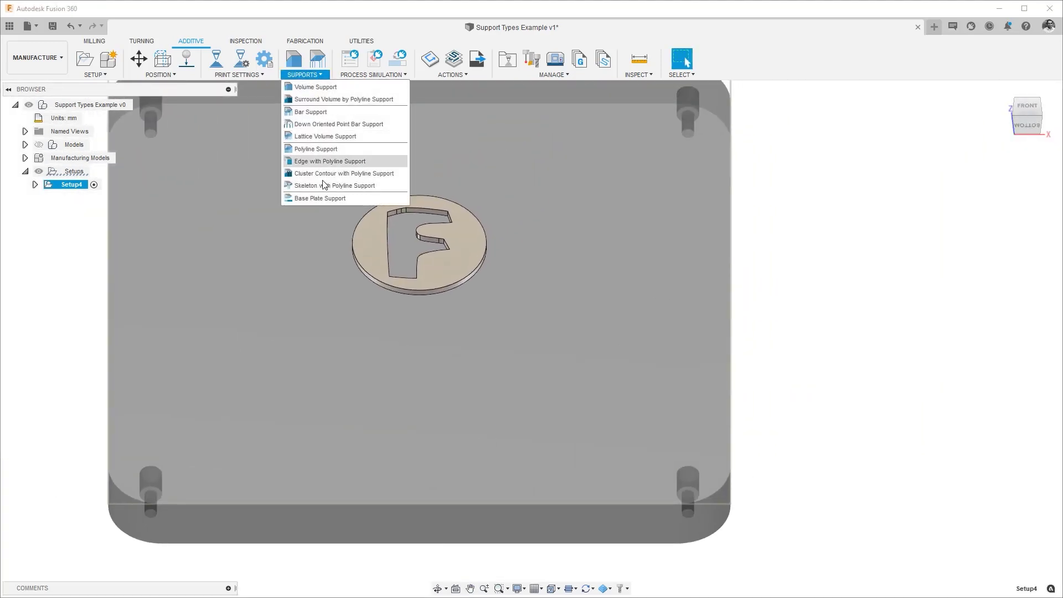
left_click(330, 199)
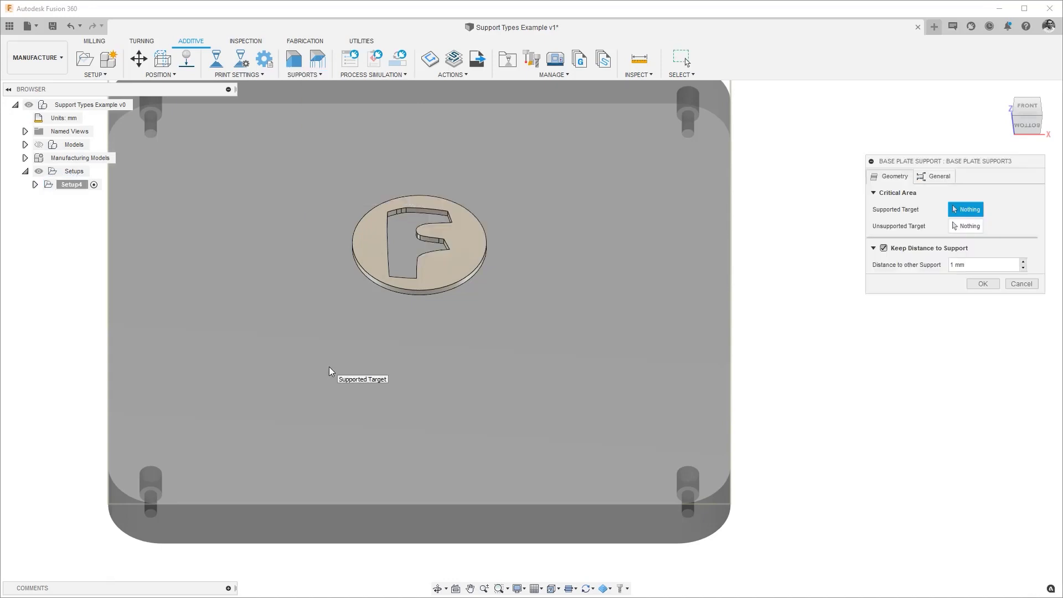
left_click(446, 268)
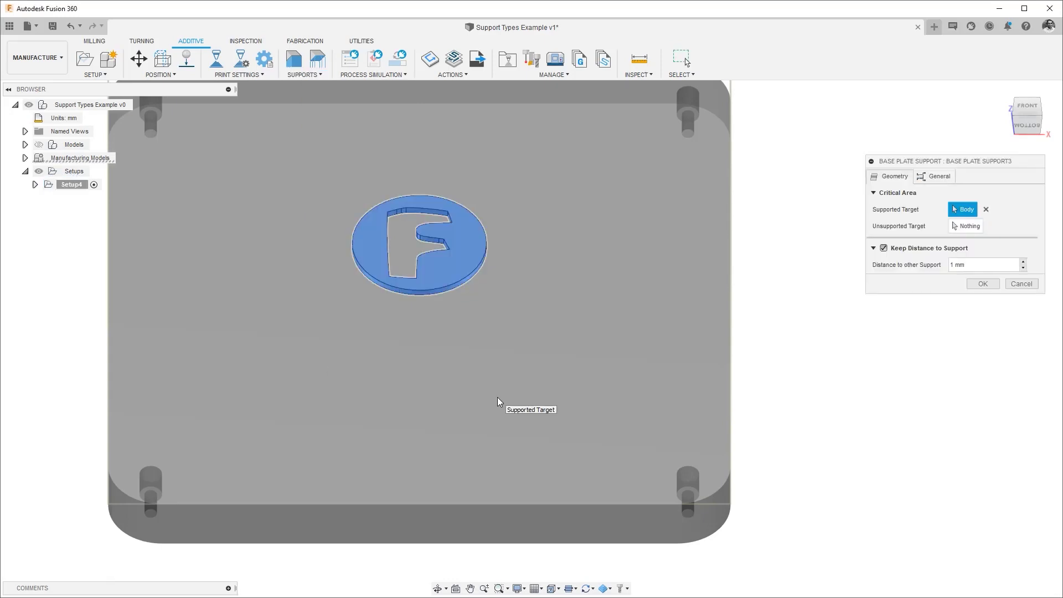
left_click(934, 178)
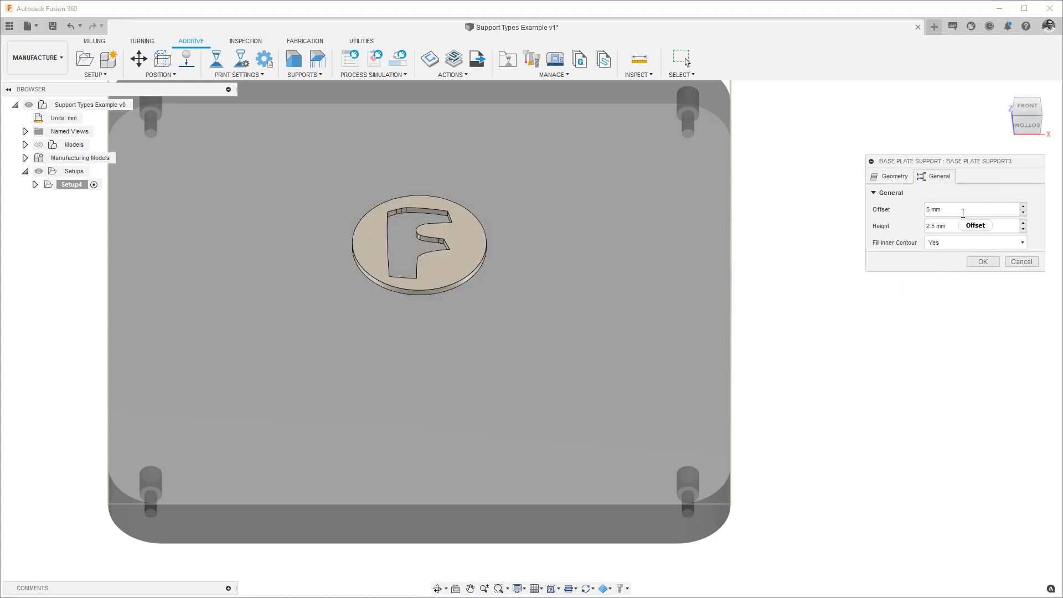
left_click_drag(966, 210, 905, 206)
mouse_move(949, 248)
mouse_move(948, 205)
type("10")
mouse_move(960, 226)
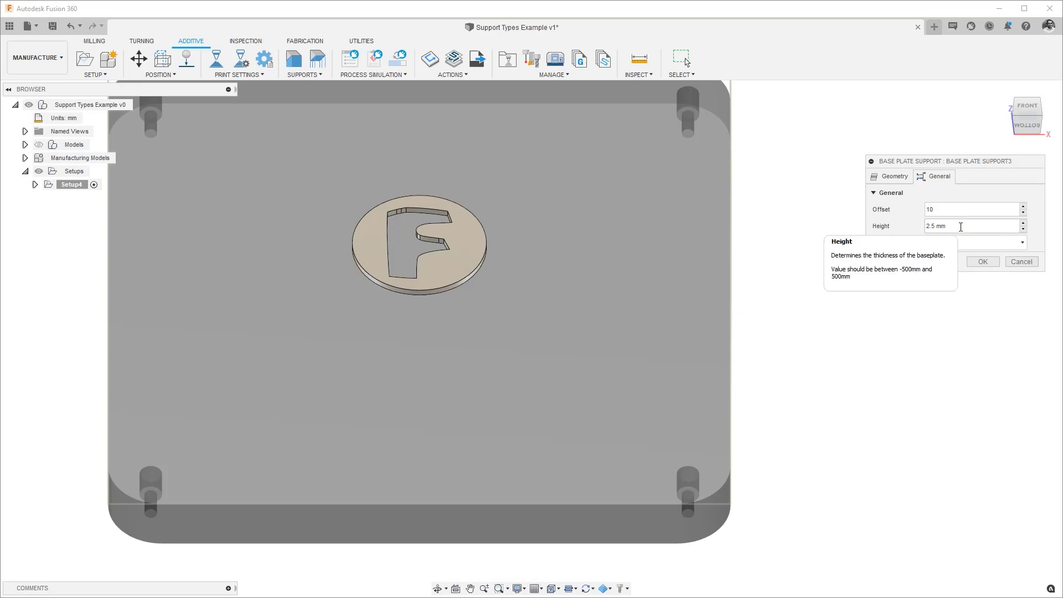
left_click(983, 262)
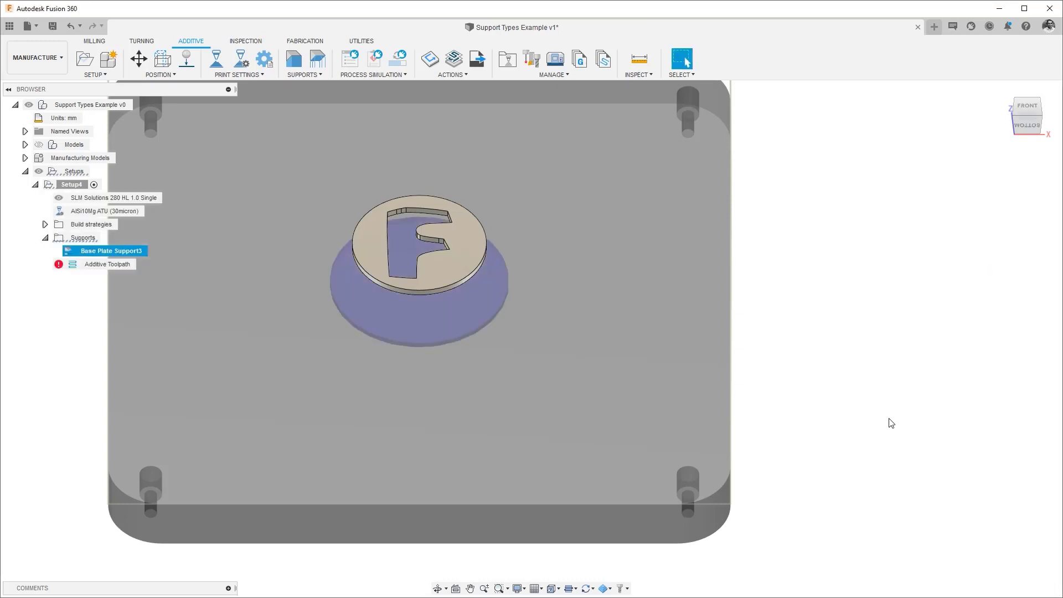
Edit Base Plate Support3 and change its offset to 0 mm.
left_click(1023, 111)
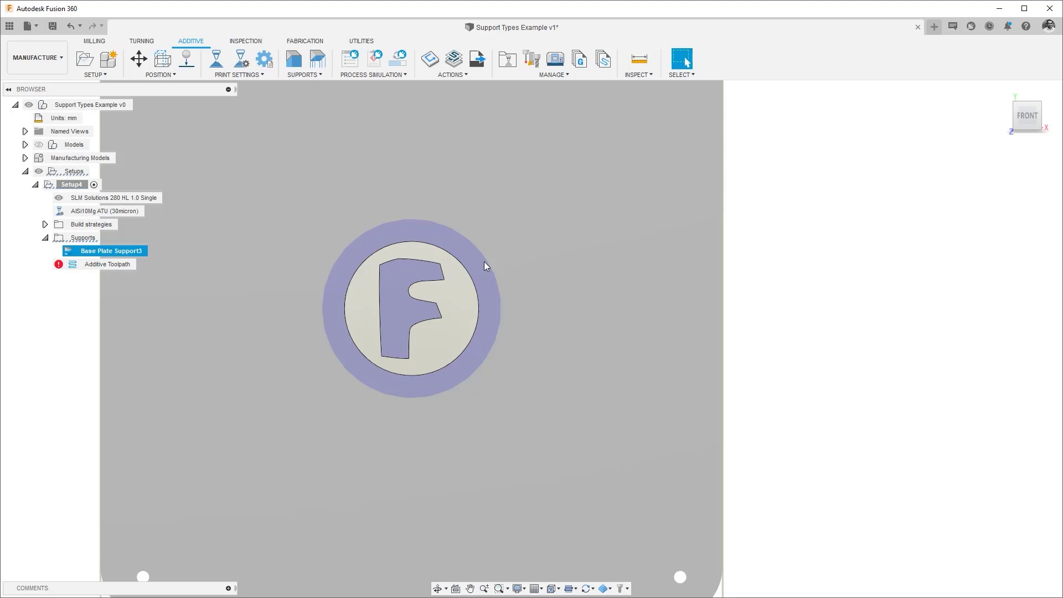
right_click(130, 252)
left_click(149, 261)
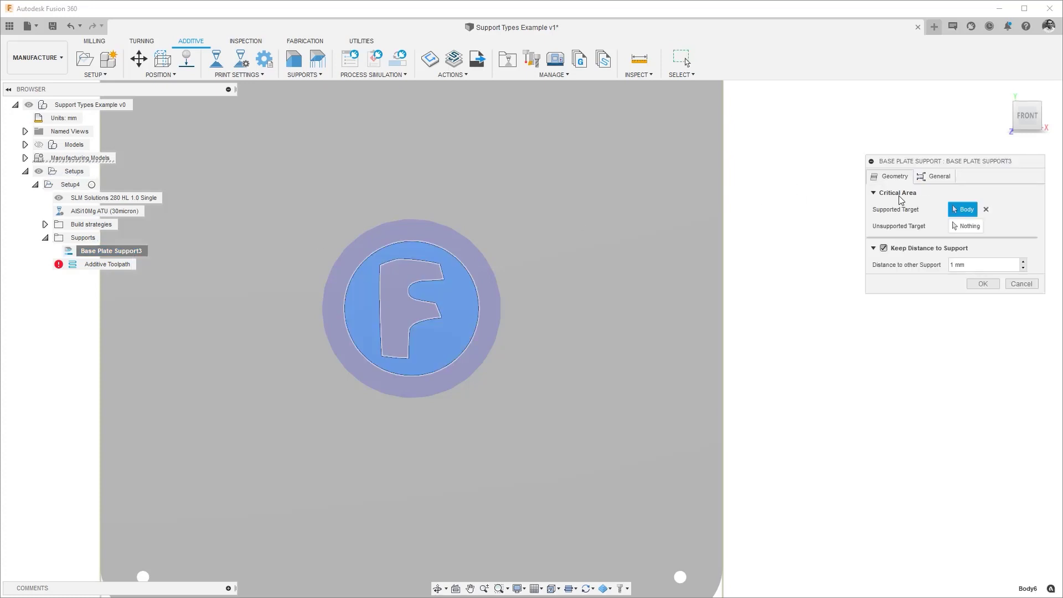
left_click(935, 176)
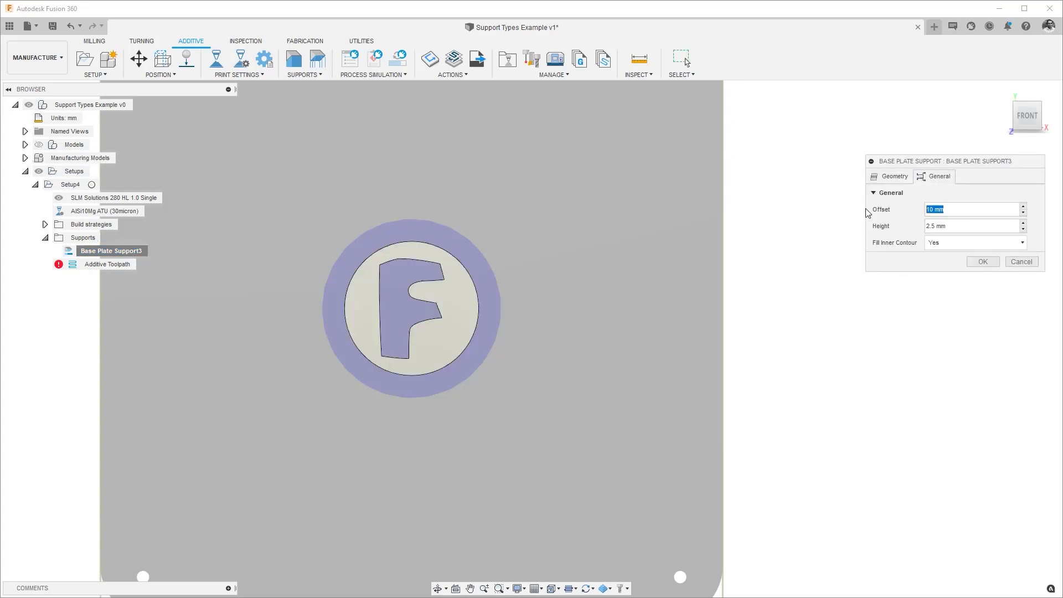
type("0")
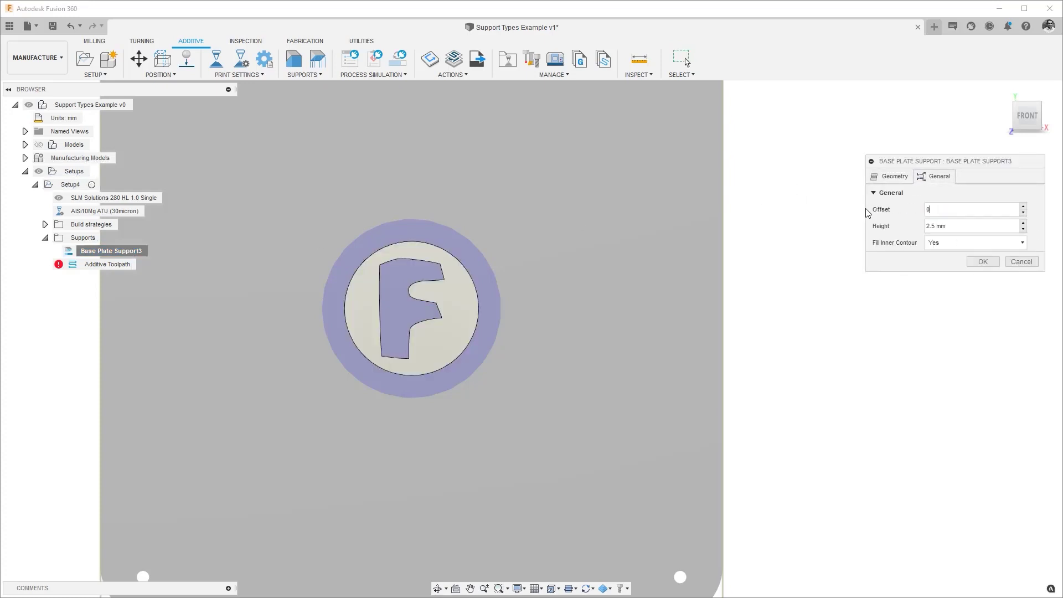
left_click(997, 264)
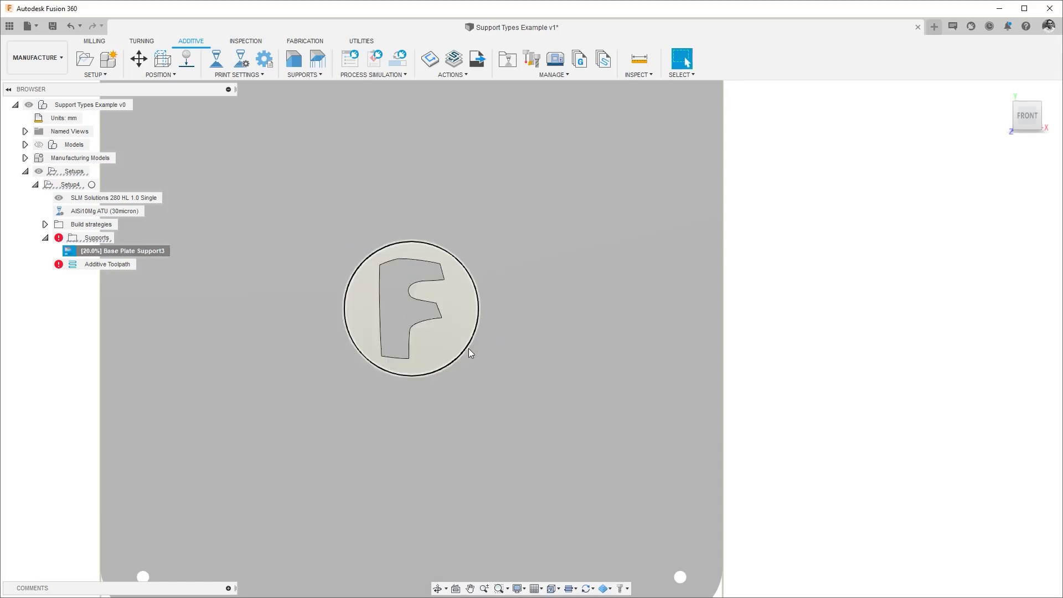
middle_click_drag(529, 387, 548, 346, "shift")
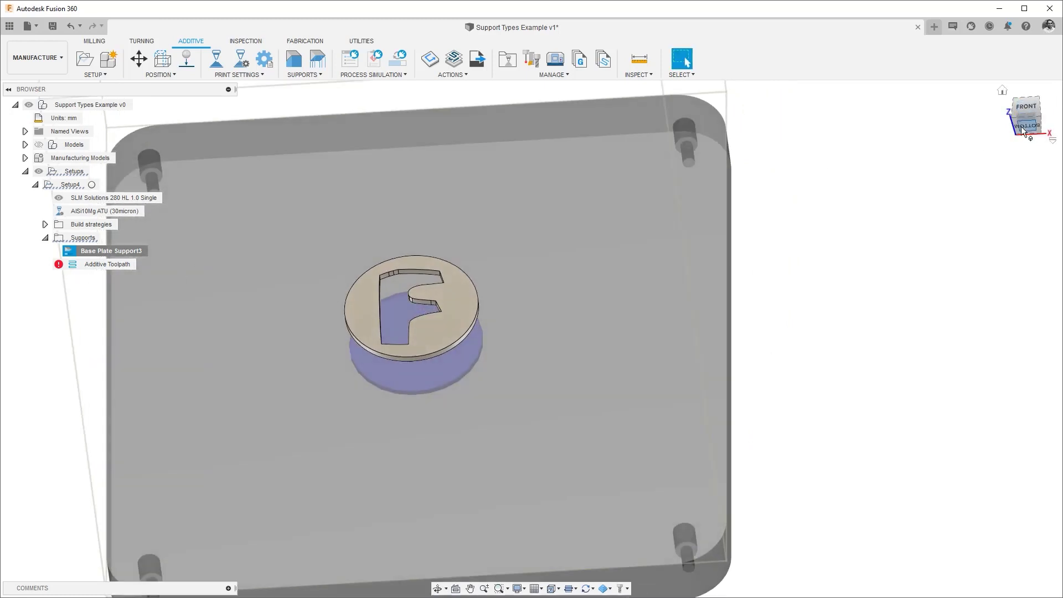
left_click(1026, 108)
Edit Base Plate Support3 and change its height from 2.5 mm to 10 mm.
scroll(522, 333, "up", 5)
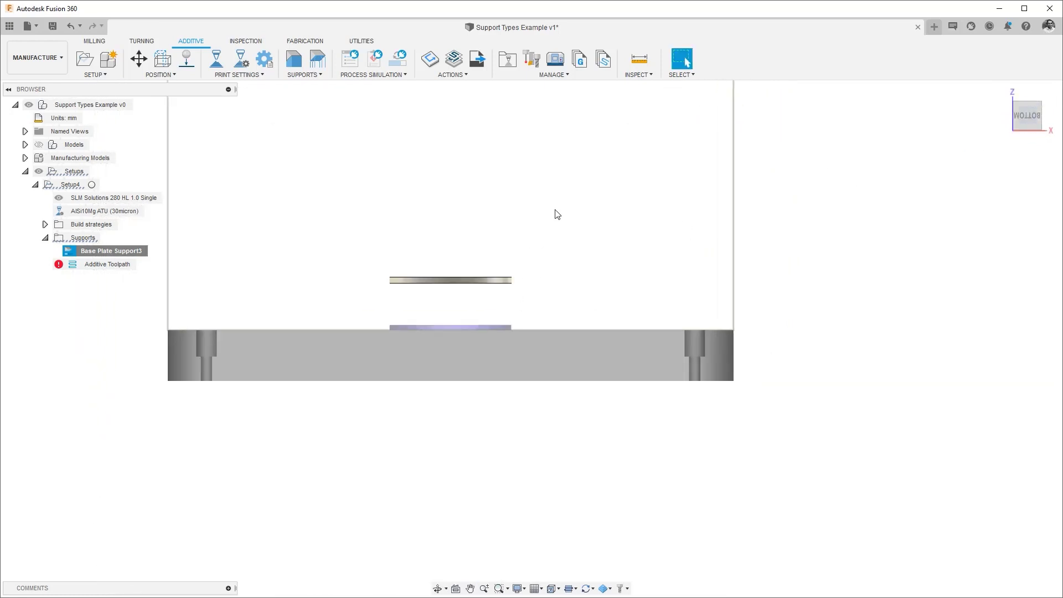
scroll(487, 310, "up", 1)
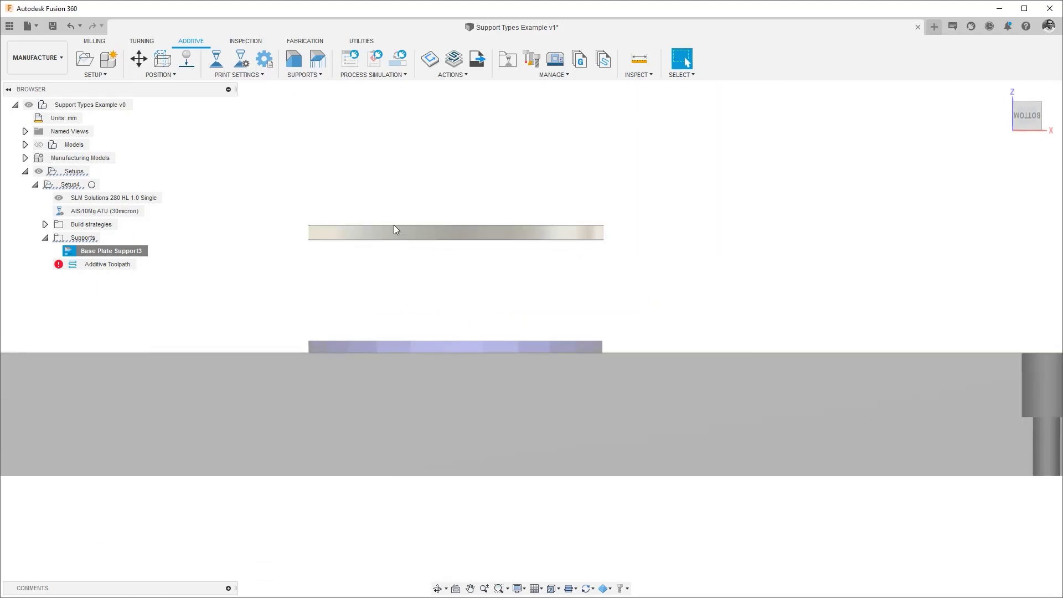
right_click(128, 254)
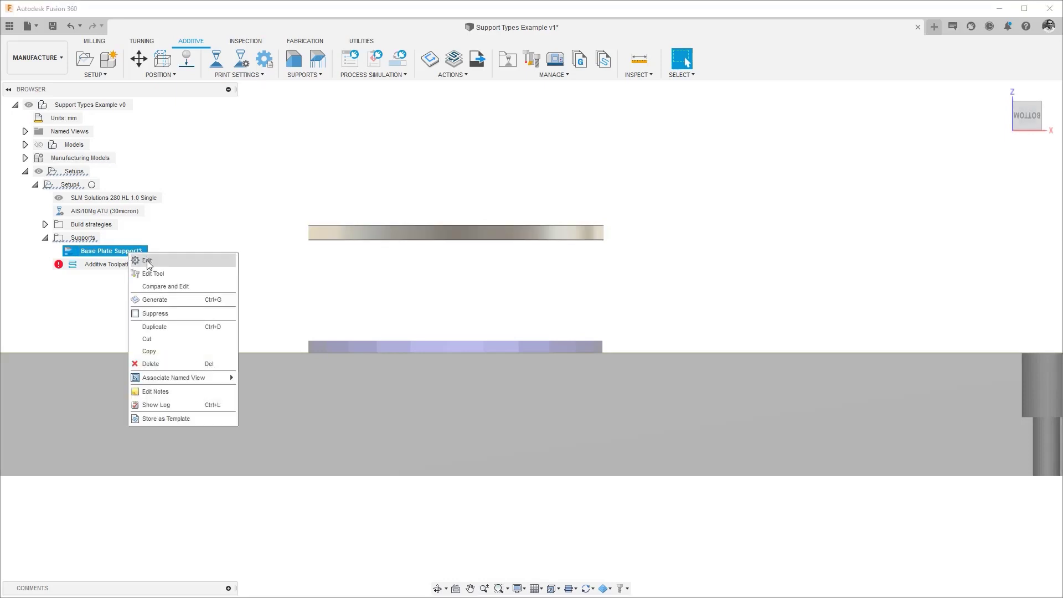
left_click(145, 257)
left_click(938, 176)
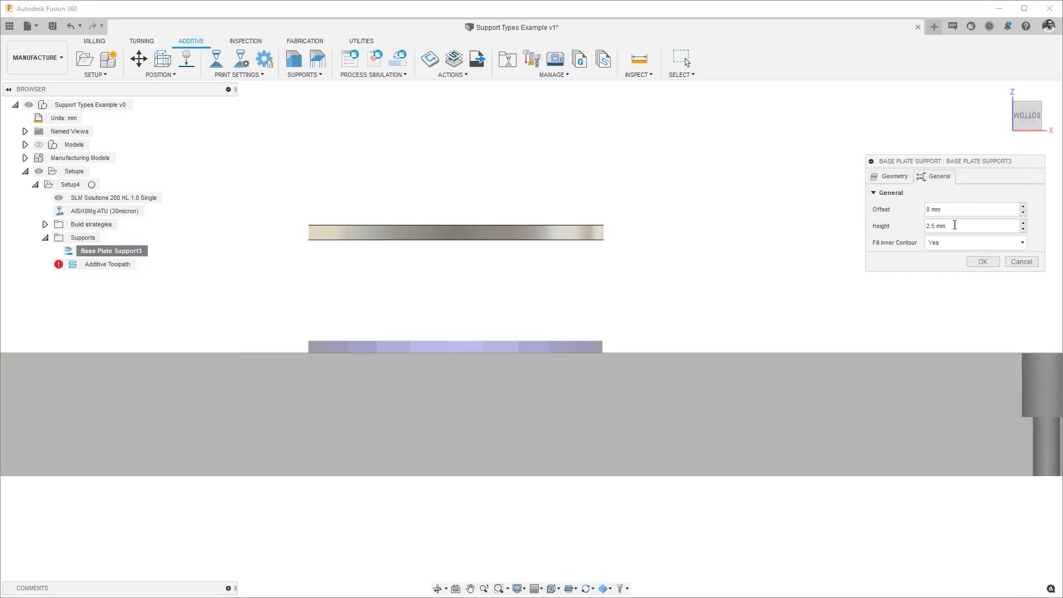
left_click(955, 224)
type("10")
left_click(983, 262)
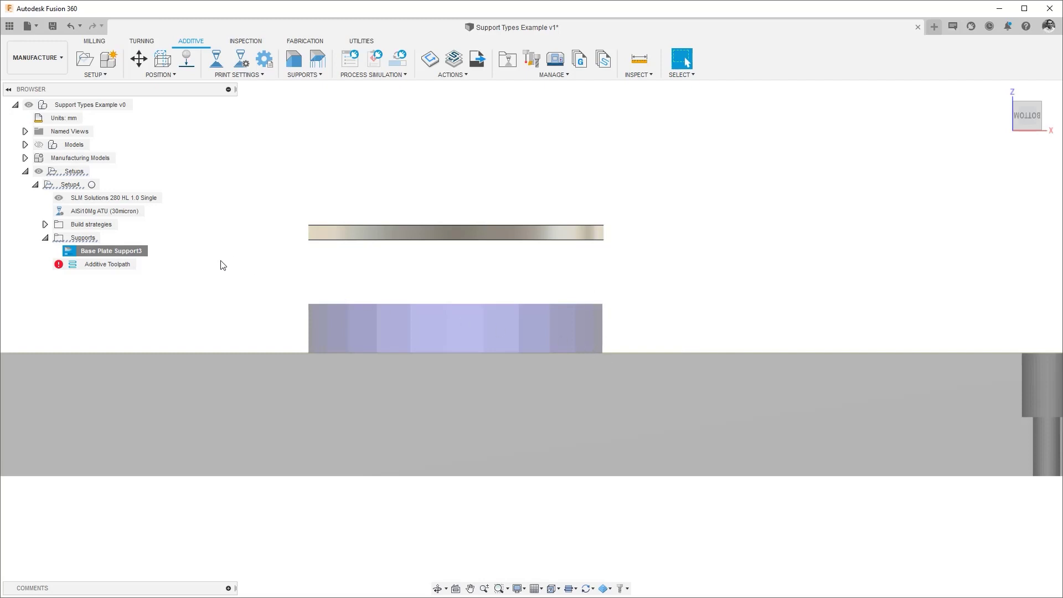
left_click(136, 252)
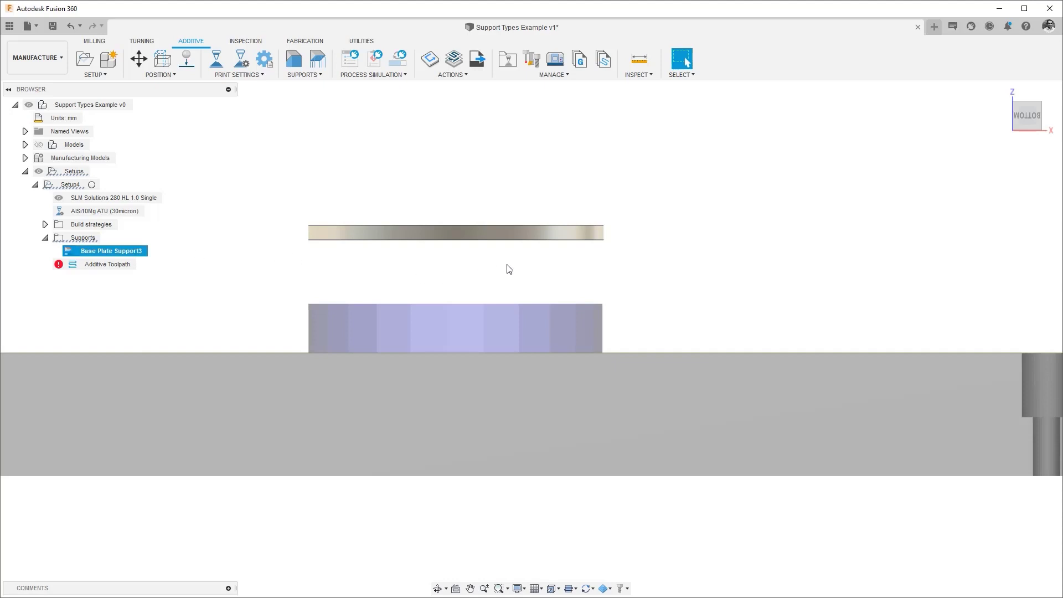
Set Fill Inner Contour to No on Base Plate Support3.
middle_click_drag(509, 269, 515, 288, "shift")
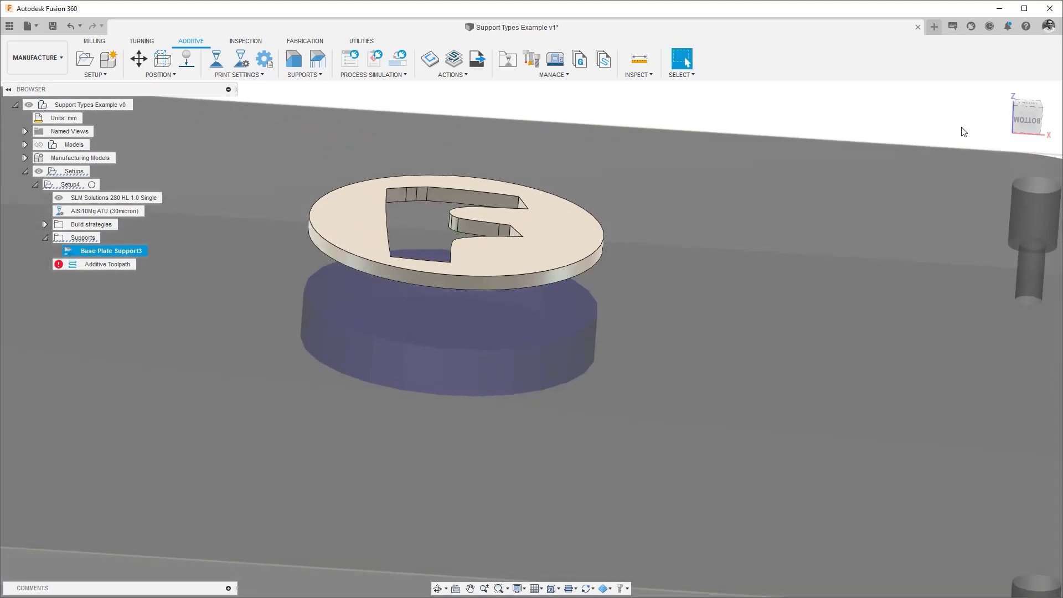
left_click(1026, 107)
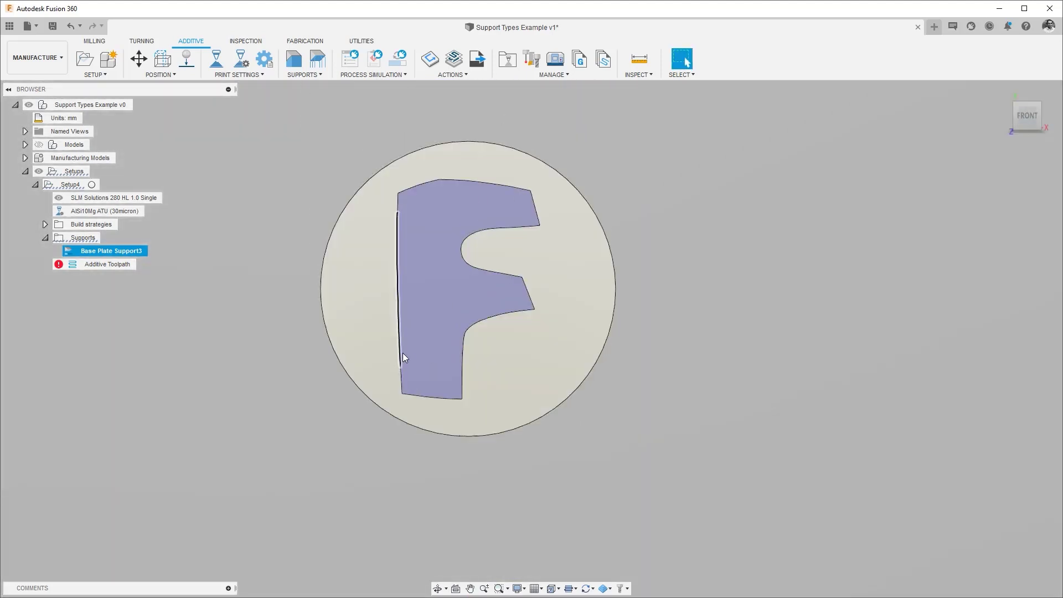
mouse_move(458, 325)
middle_mouse_down("shift")
mouse_move(685, 58)
mouse_move(684, 69)
middle_mouse_up("shift")
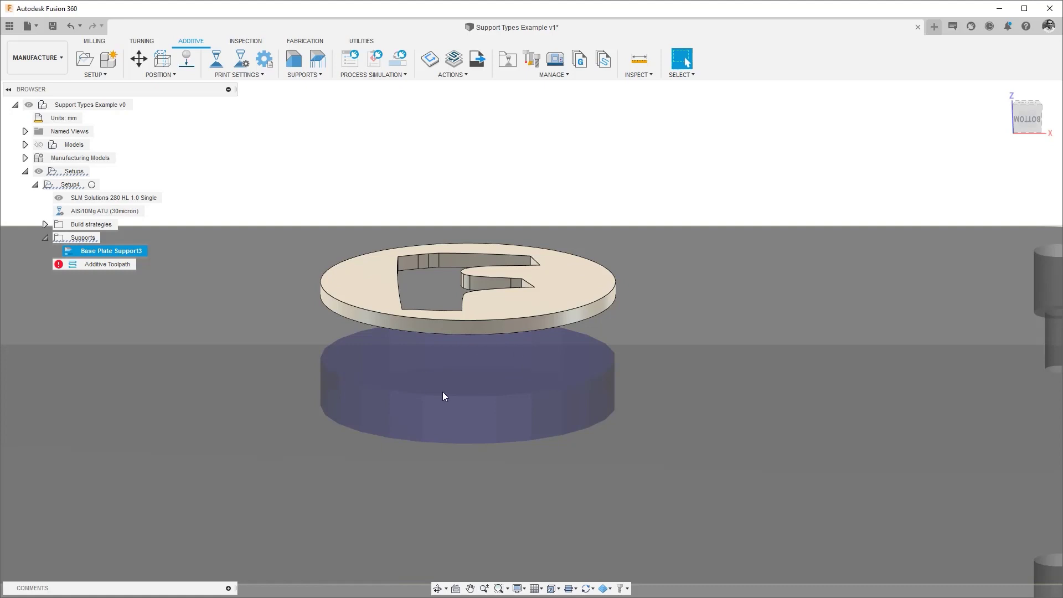
right_click(132, 250)
left_click(217, 270)
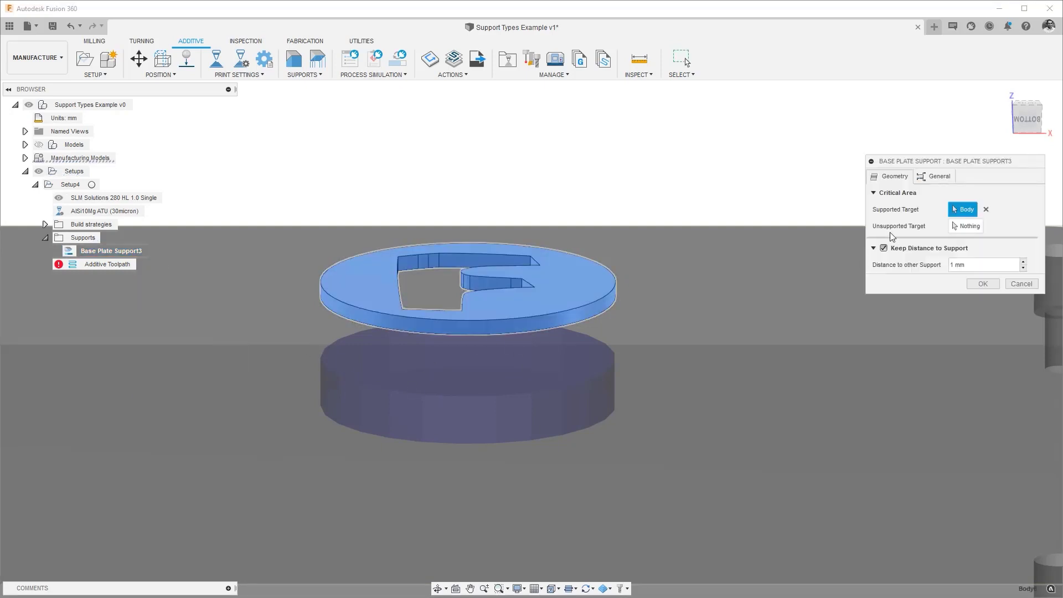
left_click(935, 175)
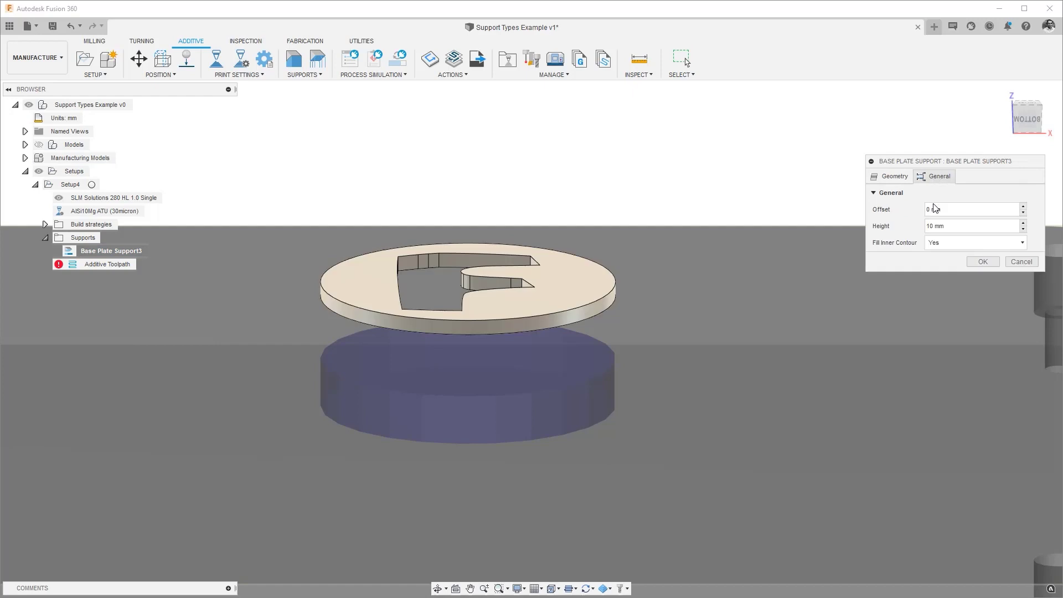
left_click(939, 250)
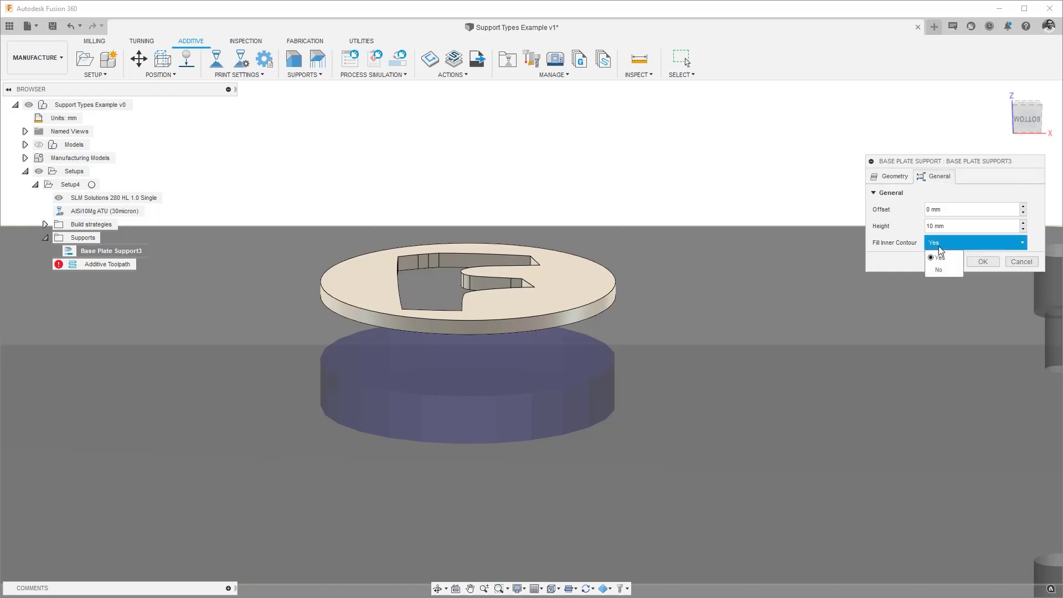
left_click(939, 270)
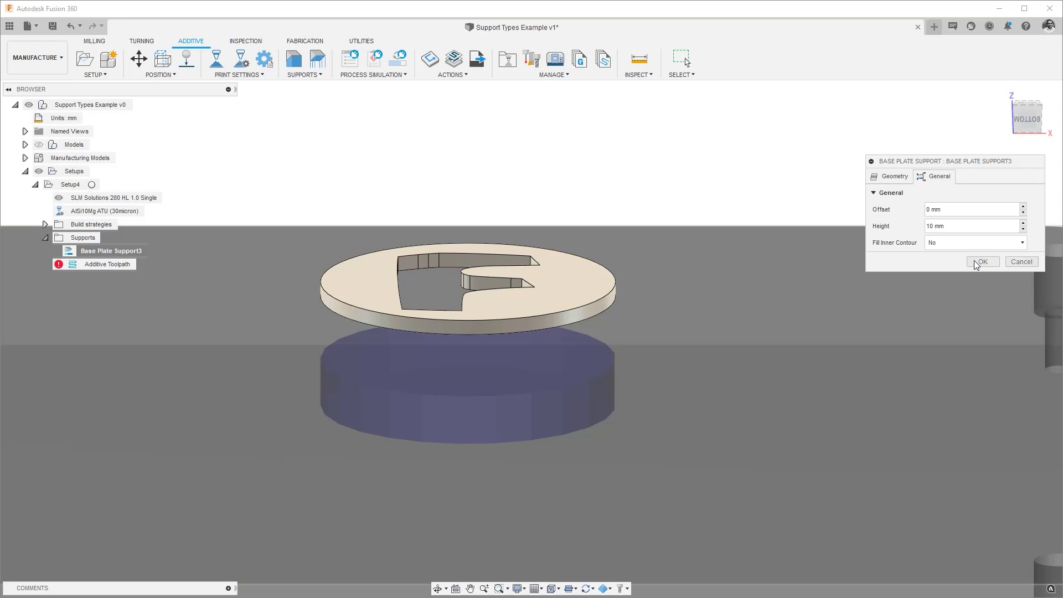
left_click(975, 264)
Inspect the puck from the front to check the unfilled F cutout.
mouse_move(638, 363)
middle_mouse_down("shift")
mouse_move(635, 432)
mouse_move(629, 353)
mouse_move(621, 365)
mouse_move(640, 394)
mouse_move(636, 430)
mouse_move(630, 379)
middle_mouse_up("shift")
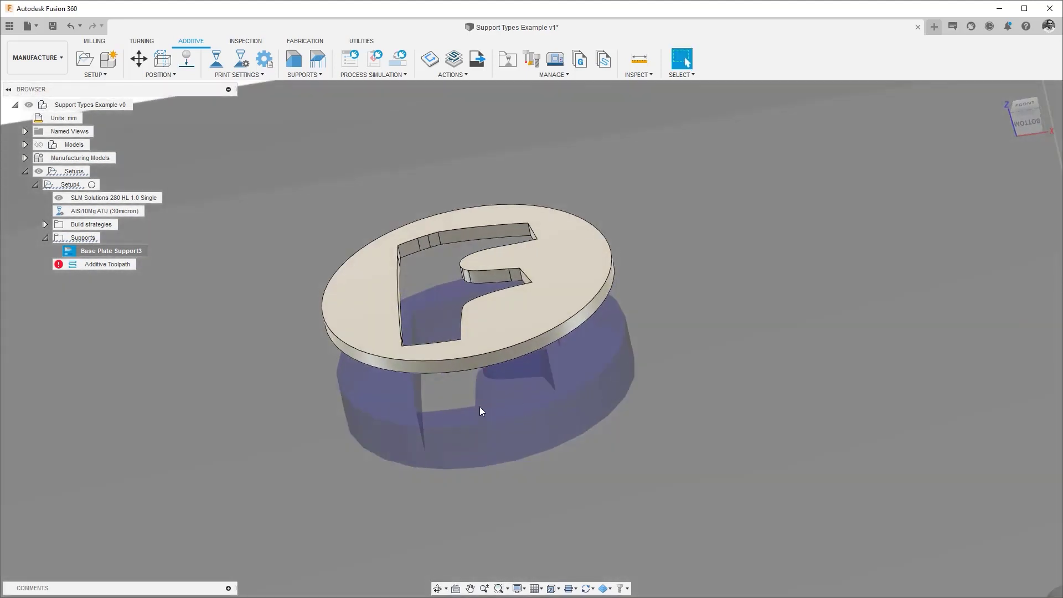
middle_click_drag(480, 409, 515, 445, "shift")
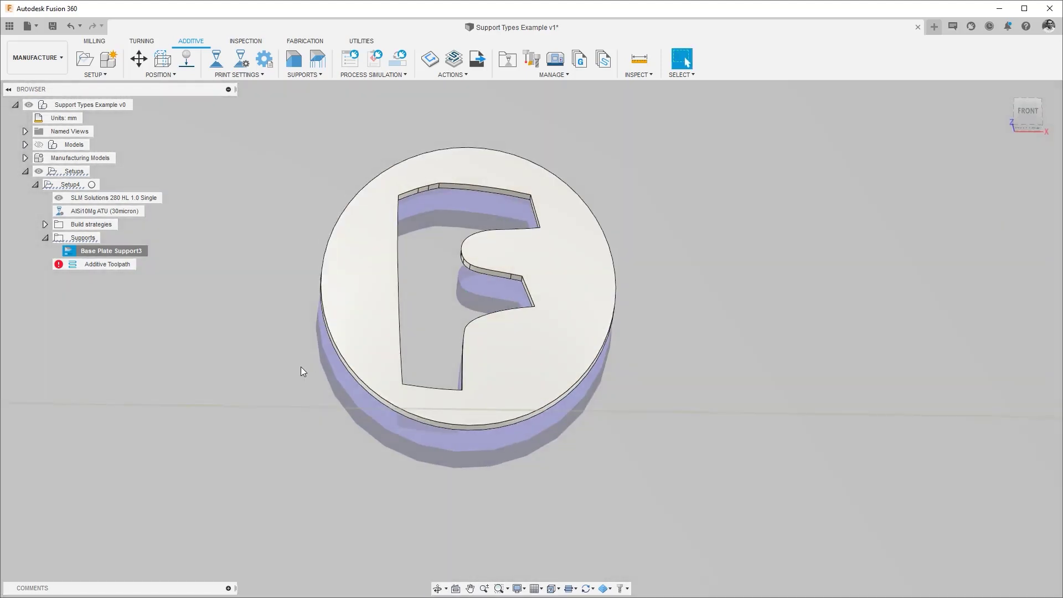
left_click(1027, 114)
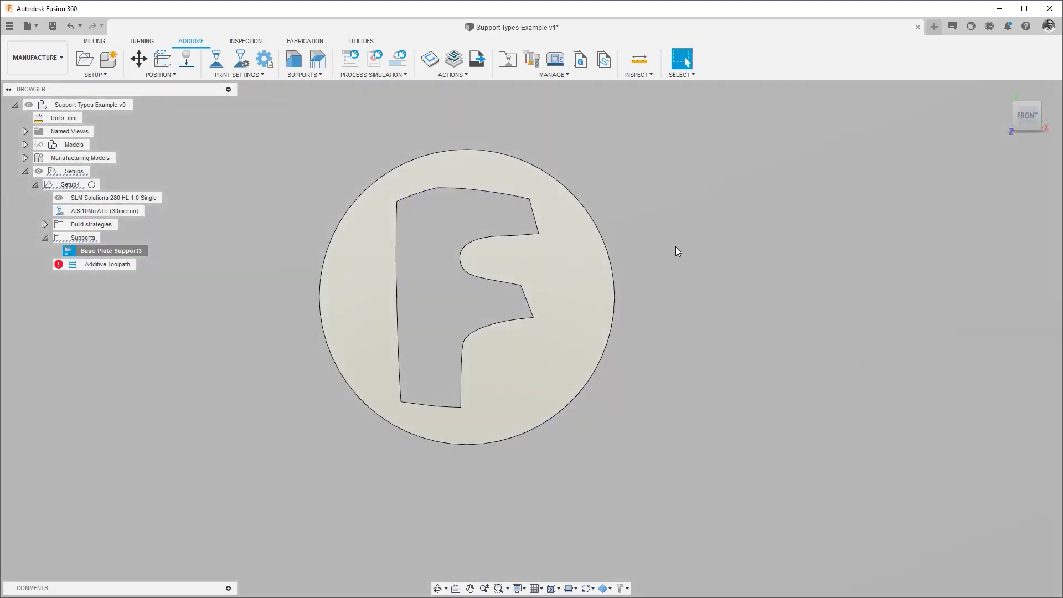
right_click(109, 255)
Change Base Plate Support3's offset from 0 mm to 2 mm.
left_click(121, 263)
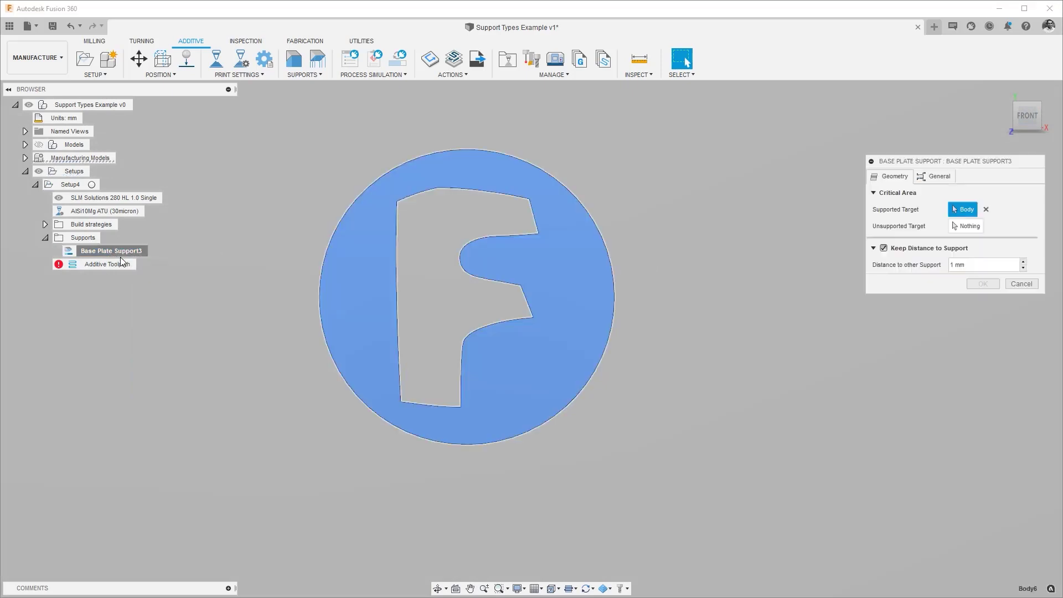
left_click(943, 181)
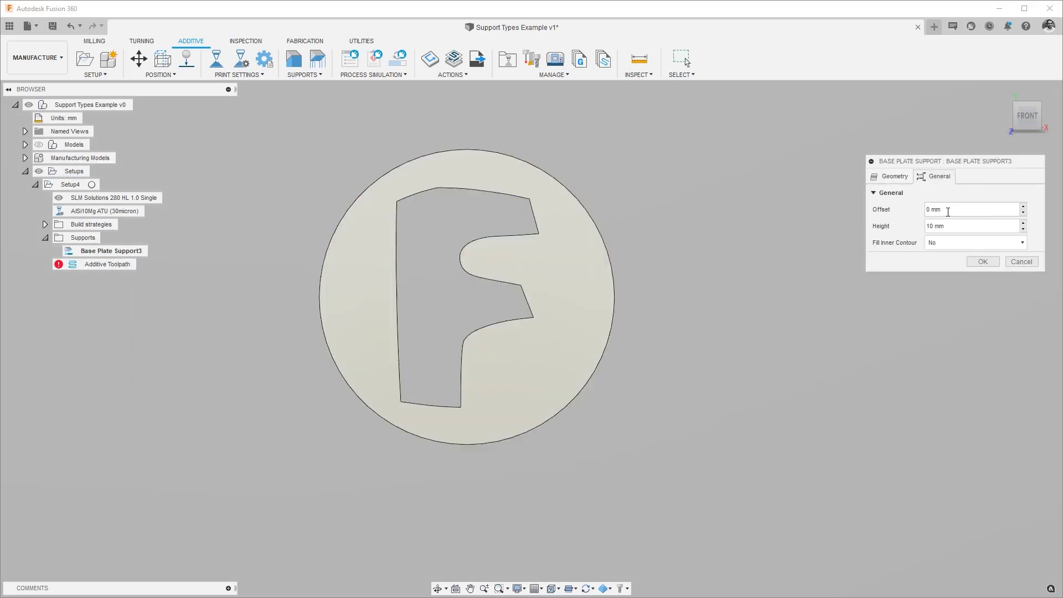
left_click(947, 212)
type("2")
left_click(979, 262)
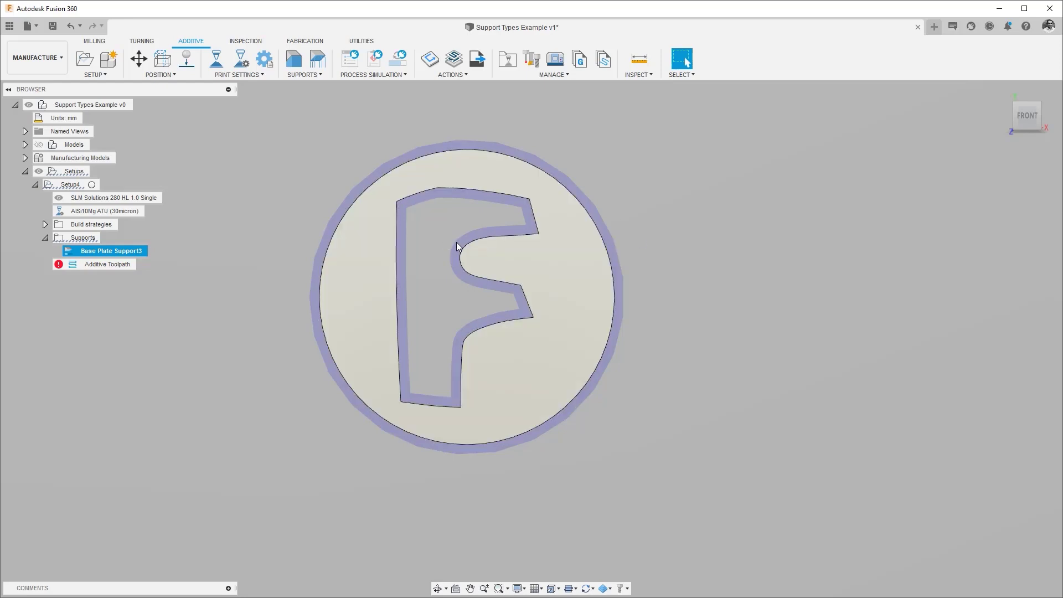
Change Base Plate Support3's offset from 2 mm to 10 mm.
right_click(128, 250)
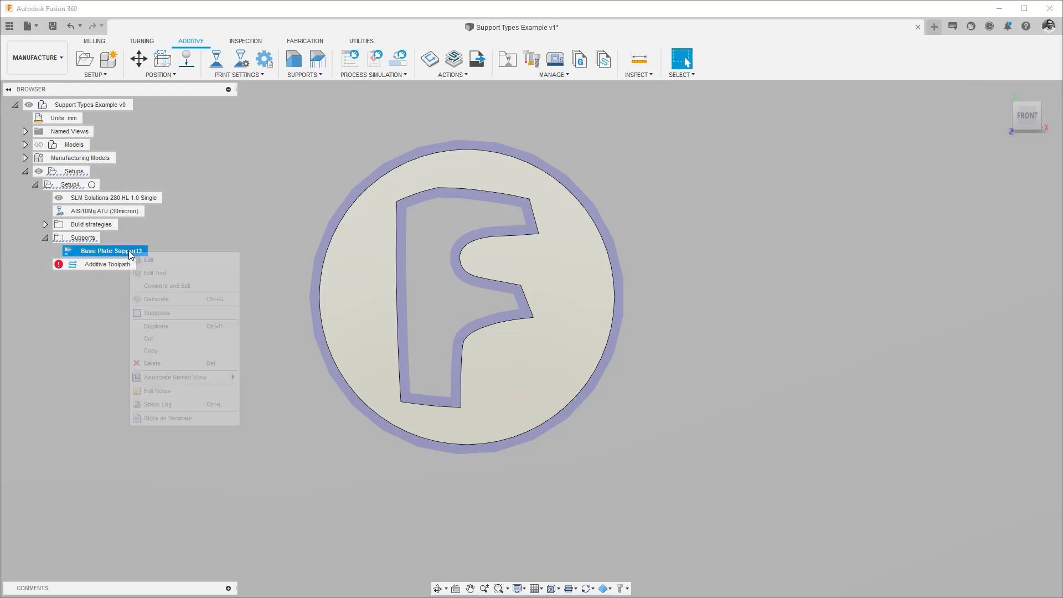
left_click(150, 264)
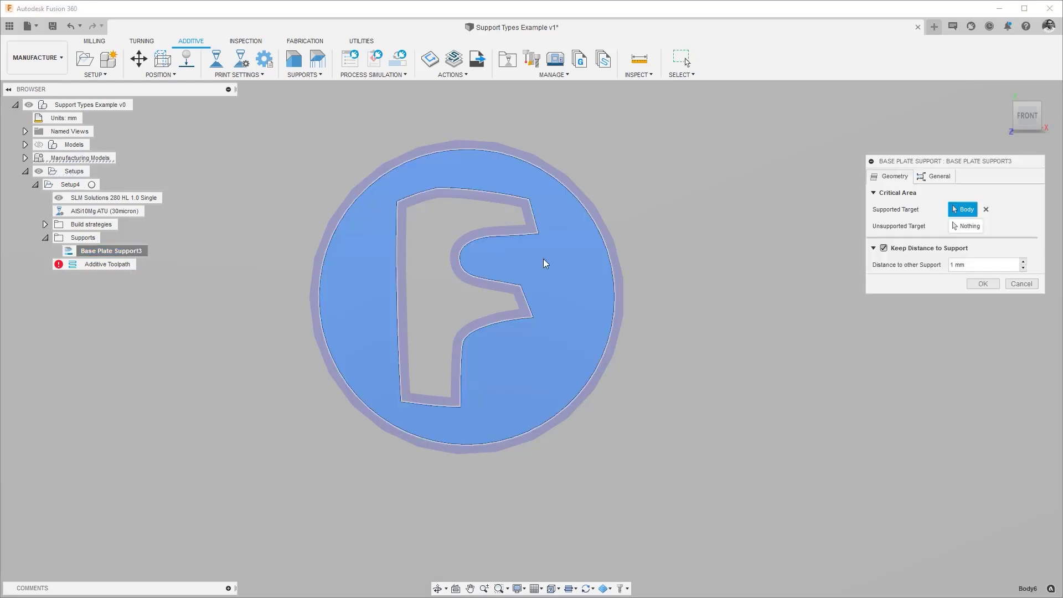
left_click(935, 176)
left_click_drag(957, 214, 870, 212)
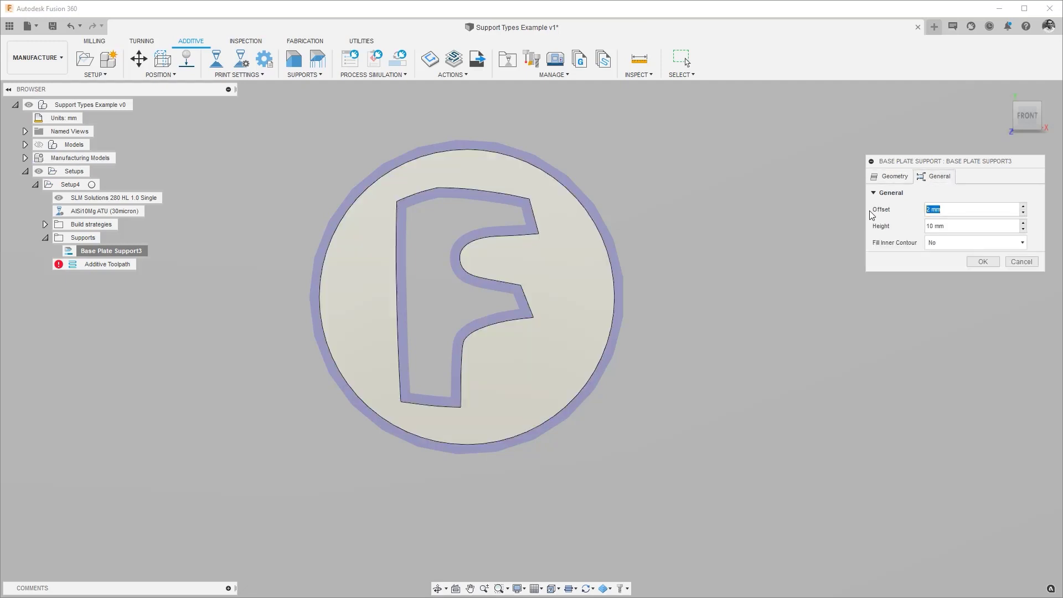
type("10")
left_click(976, 262)
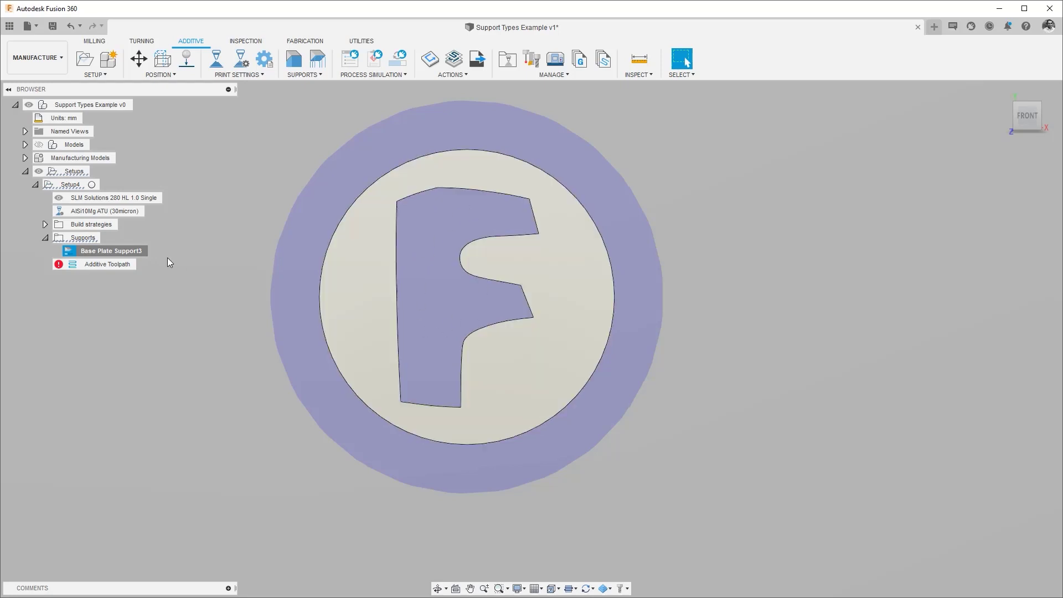
Lower Base Plate Support3's offset from 10 mm, leaving a thin ring around the puck and F cutout.
right_click(124, 250)
left_click(138, 258)
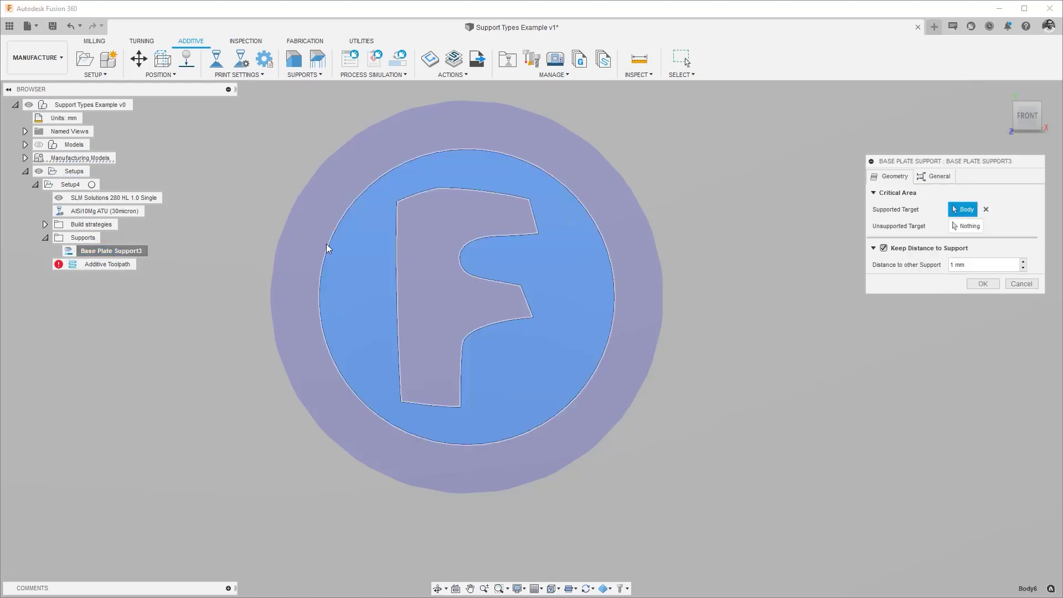
left_click(935, 176)
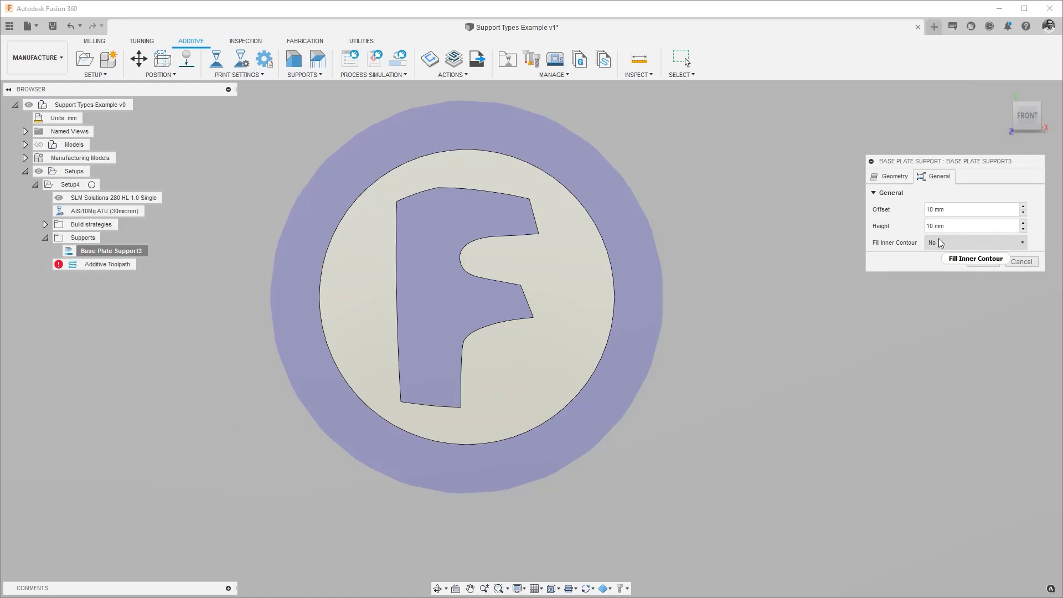
left_click(958, 208)
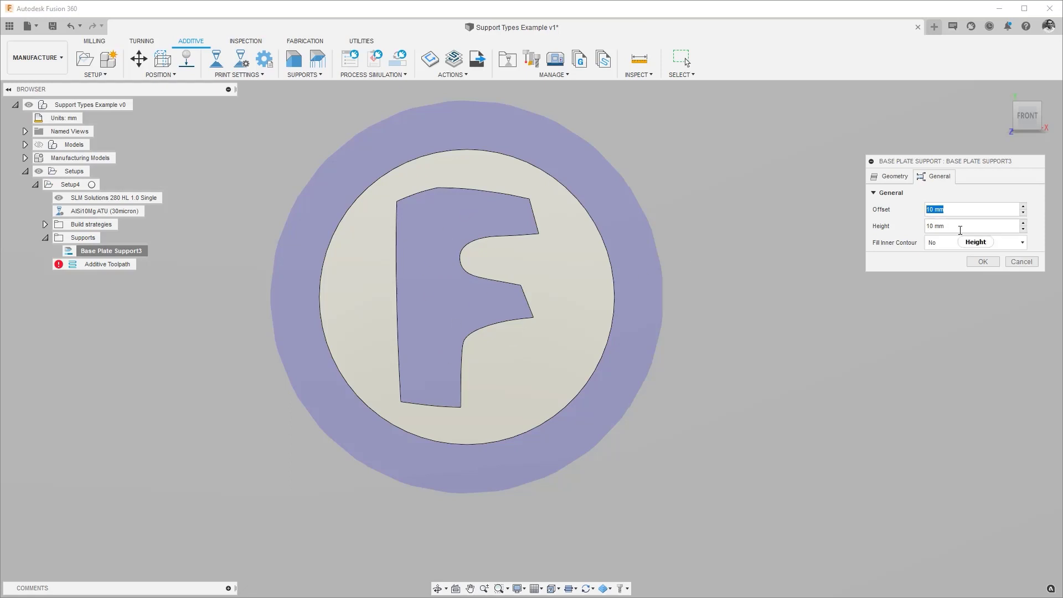
mouse_move(959, 229)
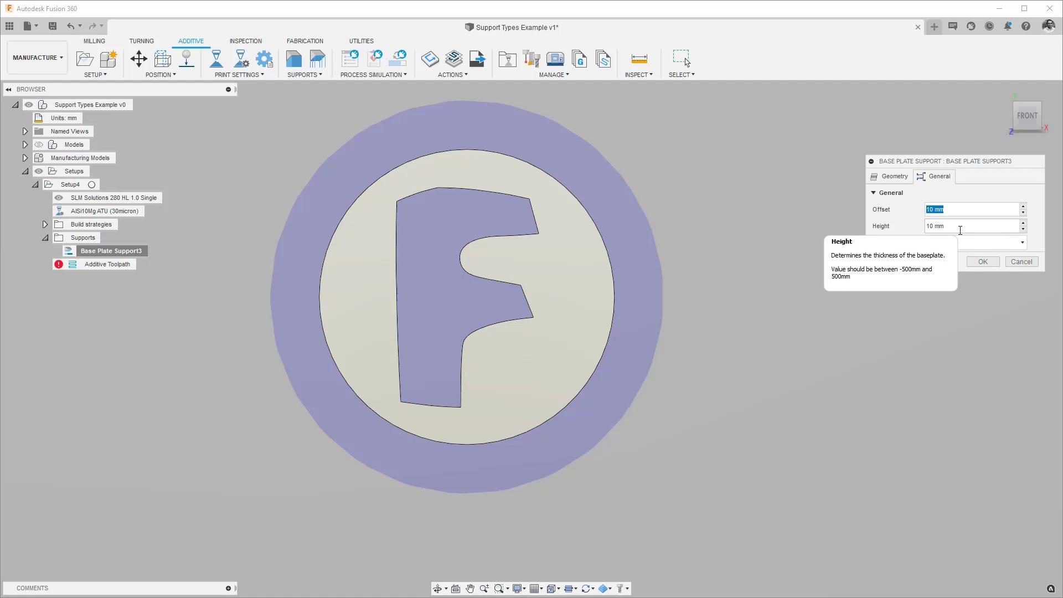
type("0")
left_click(982, 261)
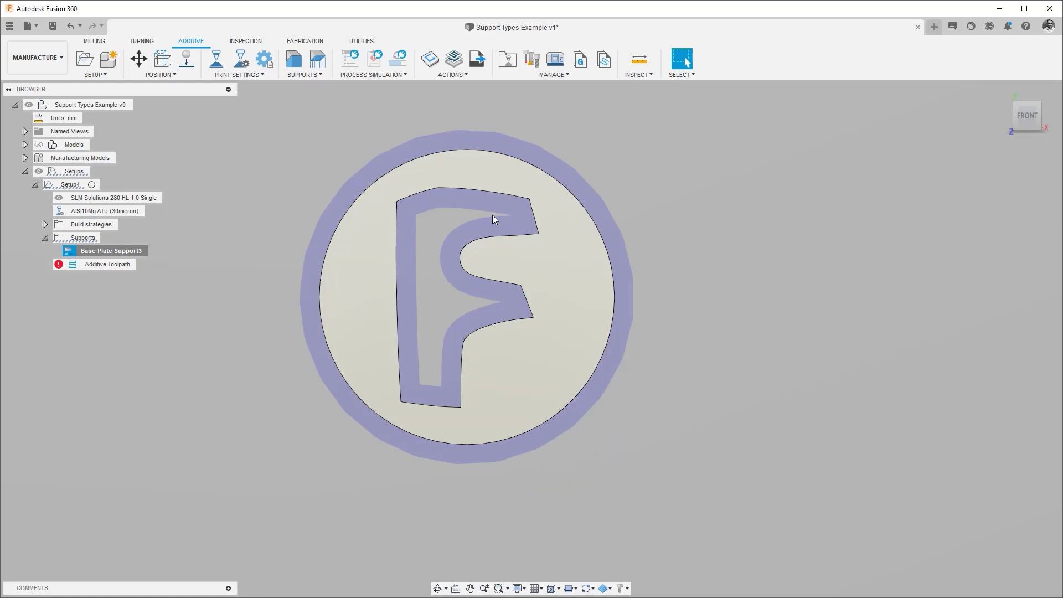
left_click(303, 76)
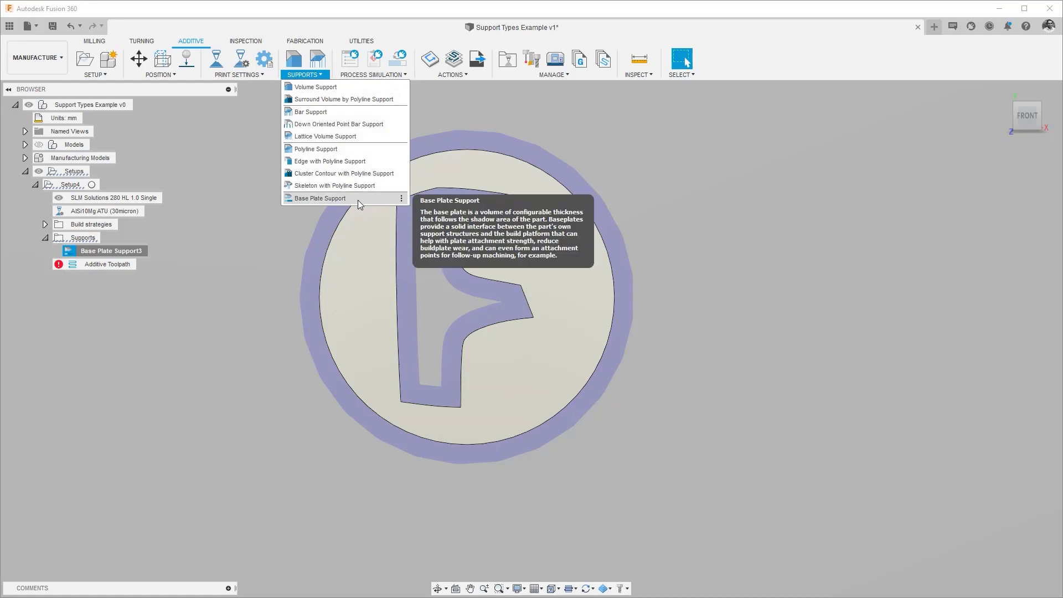